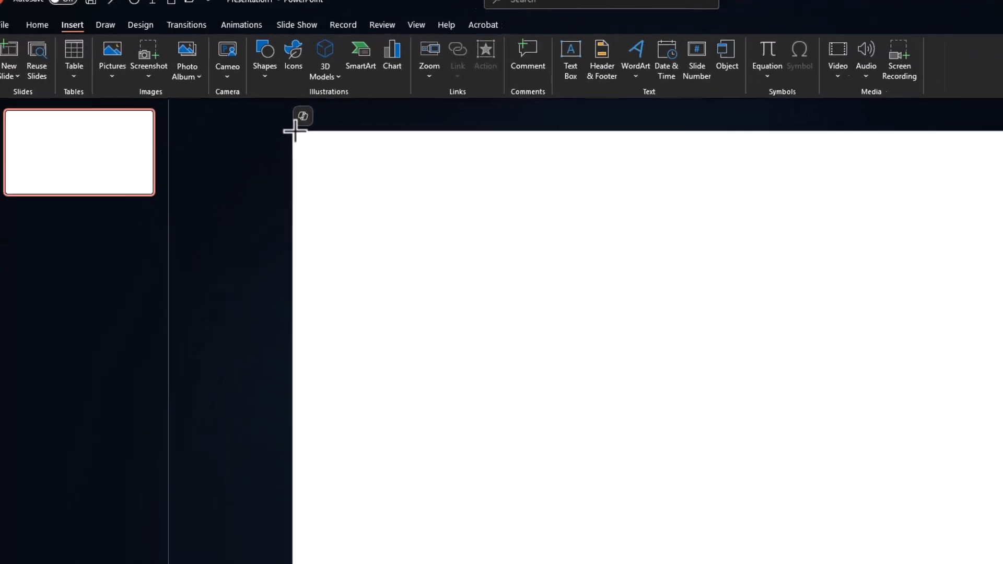
Step: Draw a rectangle covering the entire slide, 13.33" wide and 7.5" high, and fill it with a light gray theme color
{"action": "left_click_drag", "start_coordinate": [268, 121], "coordinate": [985, 524]}
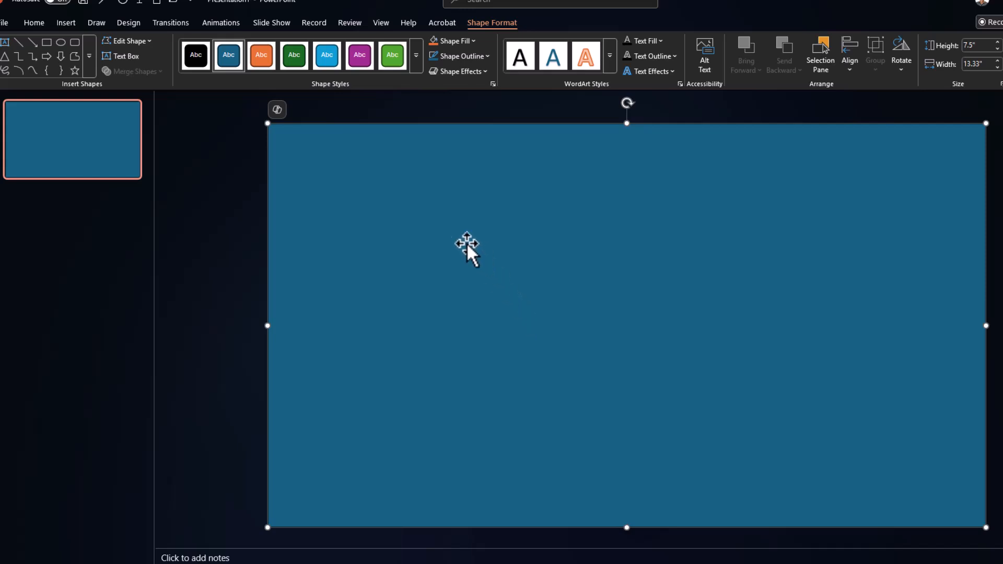
{"action": "left_click", "coordinate": [472, 39]}
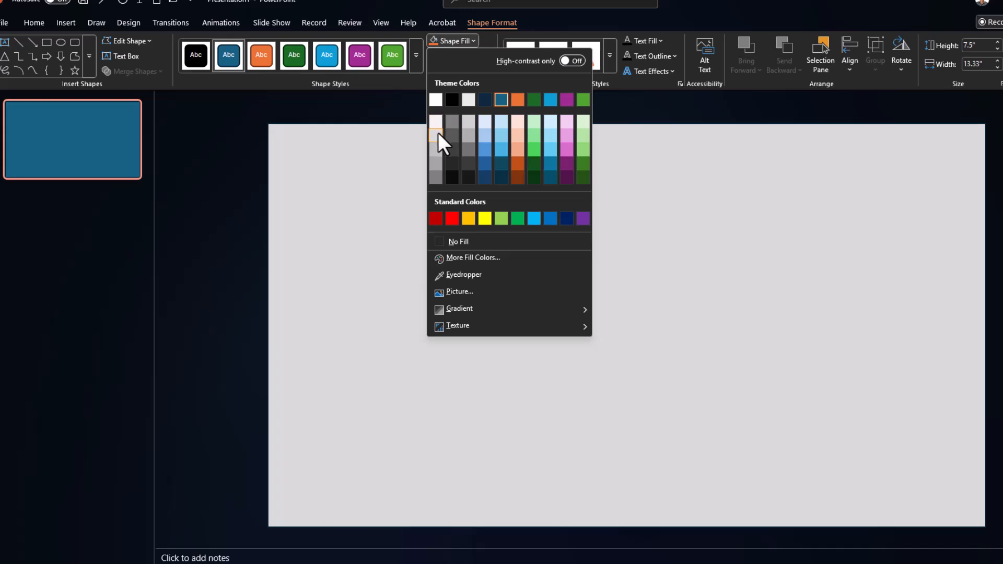
{"action": "left_click", "coordinate": [438, 133]}
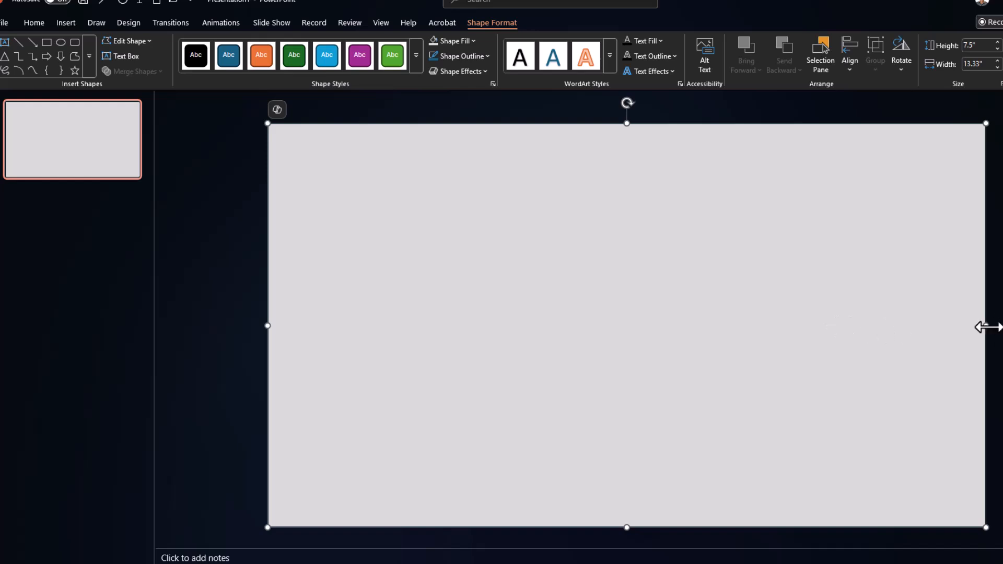
{"action": "left_click", "coordinate": [997, 327]}
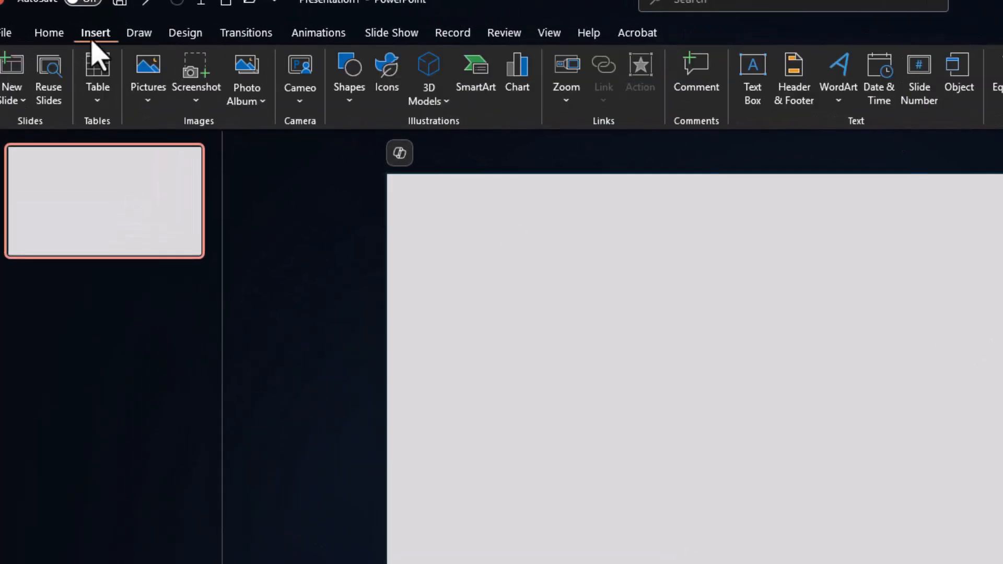
Step: Add a wide text box near the slide's upper edge reading "WELCOM" and shift it slightly to the right
{"action": "left_click", "coordinate": [353, 99]}
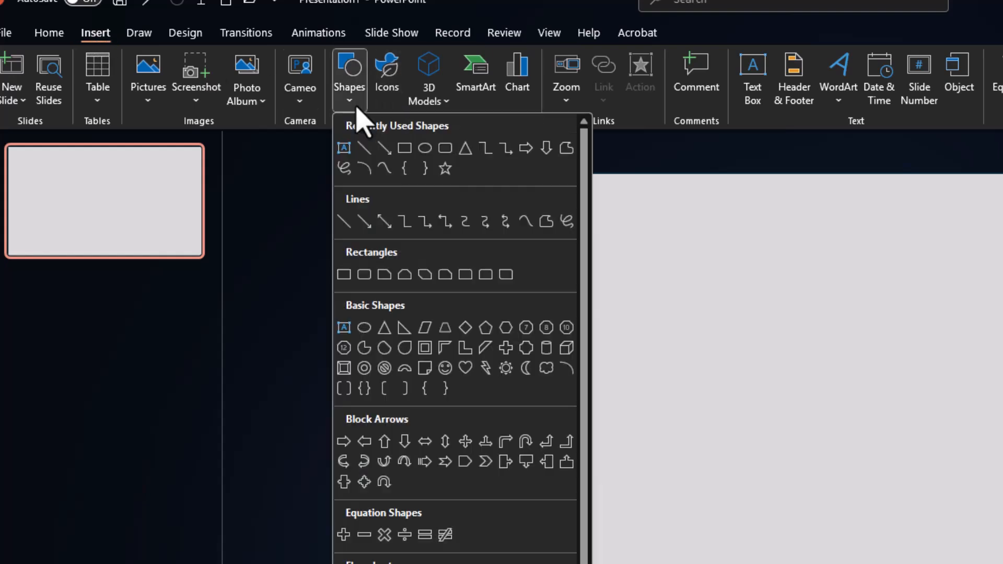
{"action": "left_click", "coordinate": [343, 148]}
{"action": "left_click_drag", "start_coordinate": [437, 227], "coordinate": [746, 281]}
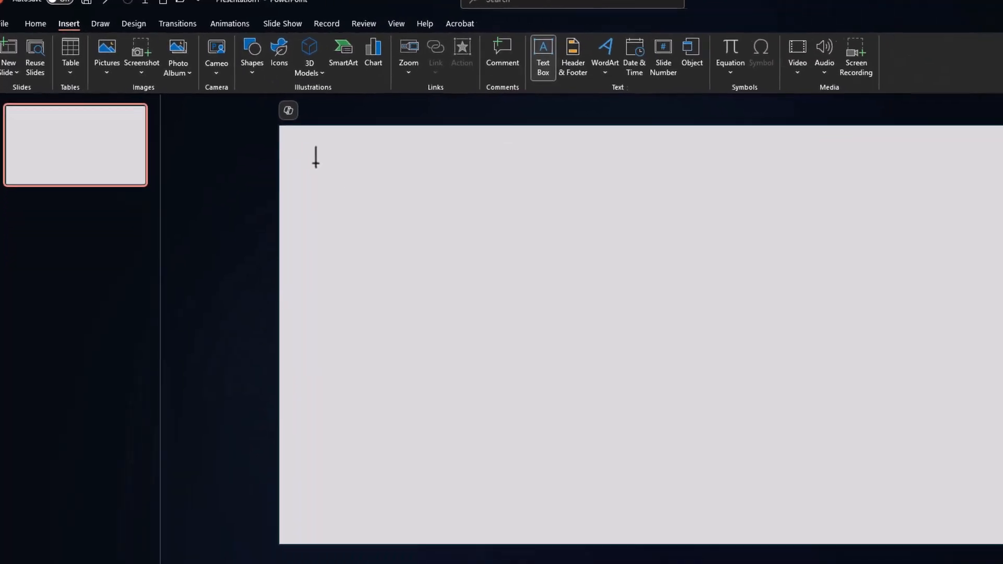
{"action": "left_click_drag", "start_coordinate": [534, 201], "coordinate": [846, 228]}
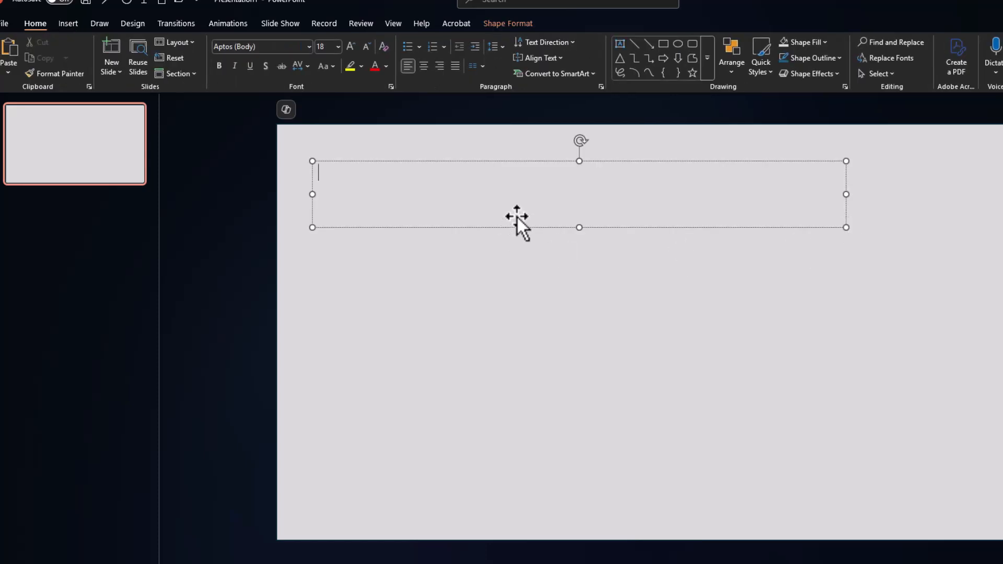
{"action": "type", "text": "WEL"}
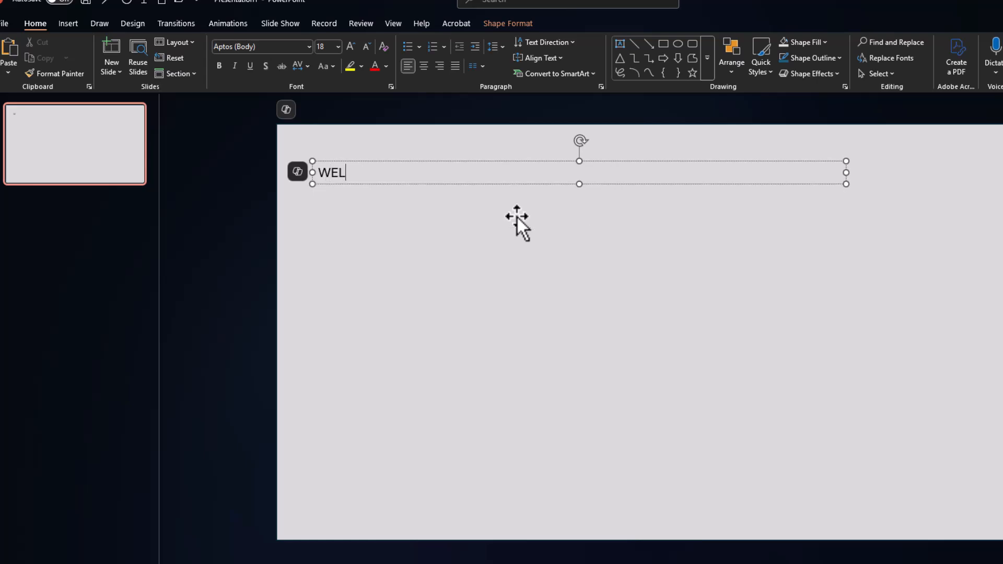
{"action": "type", "text": "COM"}
{"action": "left_click_drag", "start_coordinate": [378, 174], "coordinate": [400, 175]}
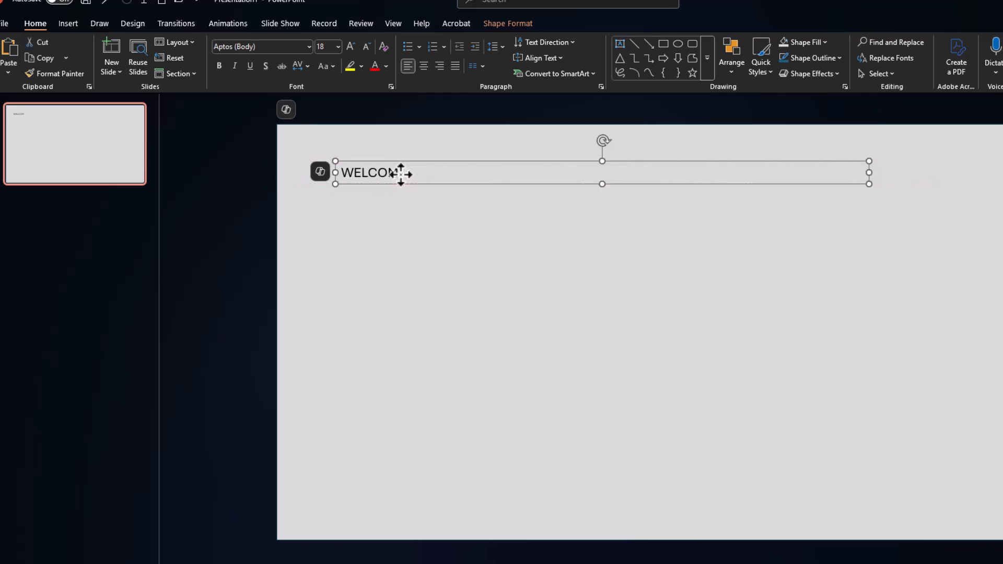
Step: Set the font size of the "WELCOM" text to 96
{"action": "double_click", "coordinate": [375, 172]}
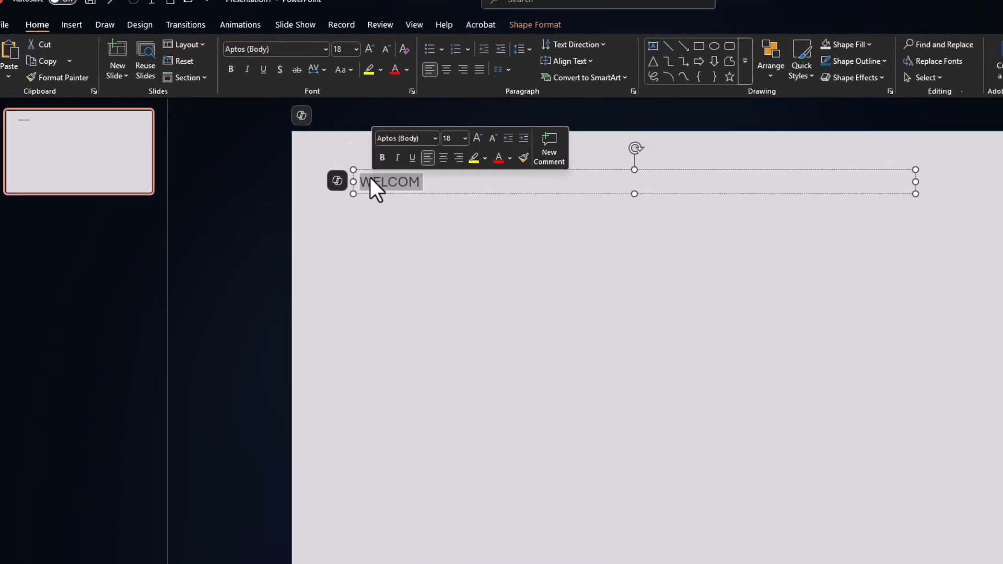
{"action": "left_click", "coordinate": [338, 46]}
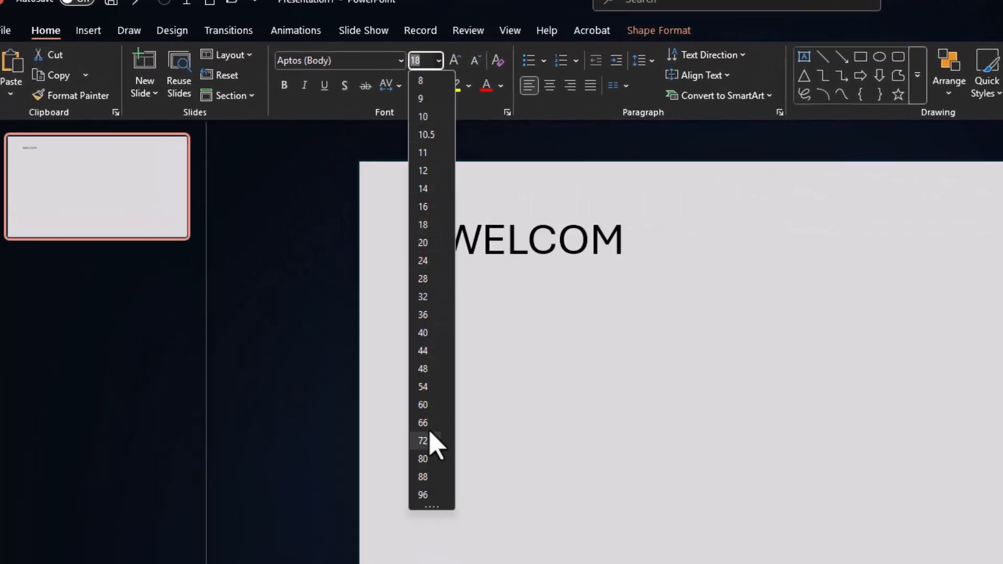
{"action": "left_click", "coordinate": [423, 497]}
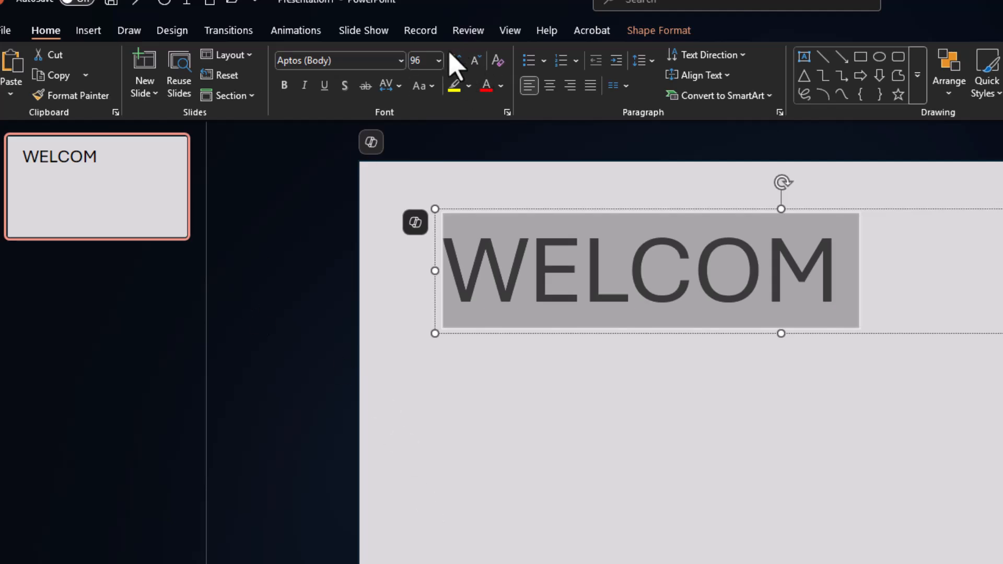
{"action": "left_click", "coordinate": [402, 62]}
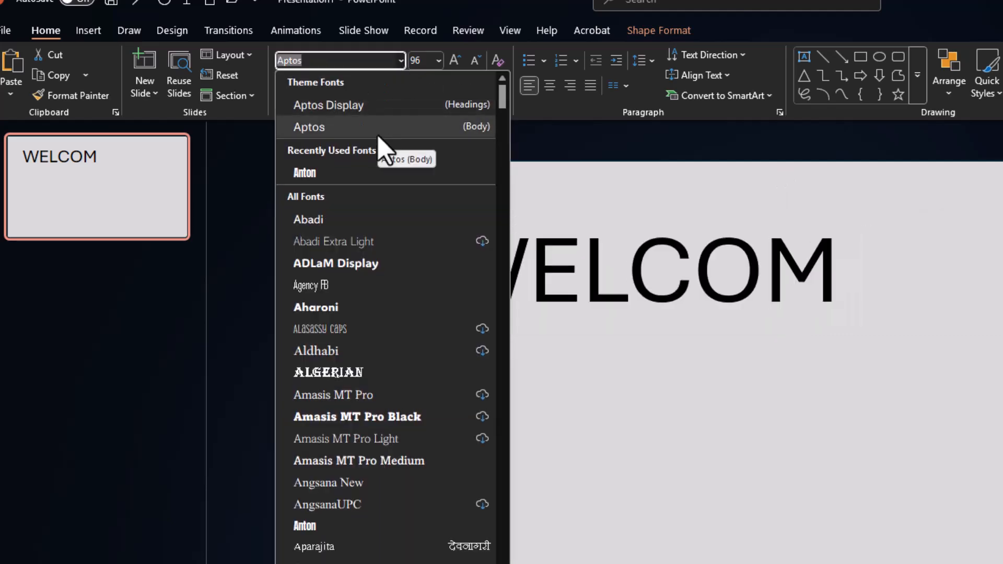
{"action": "type", "text": "Antom"}
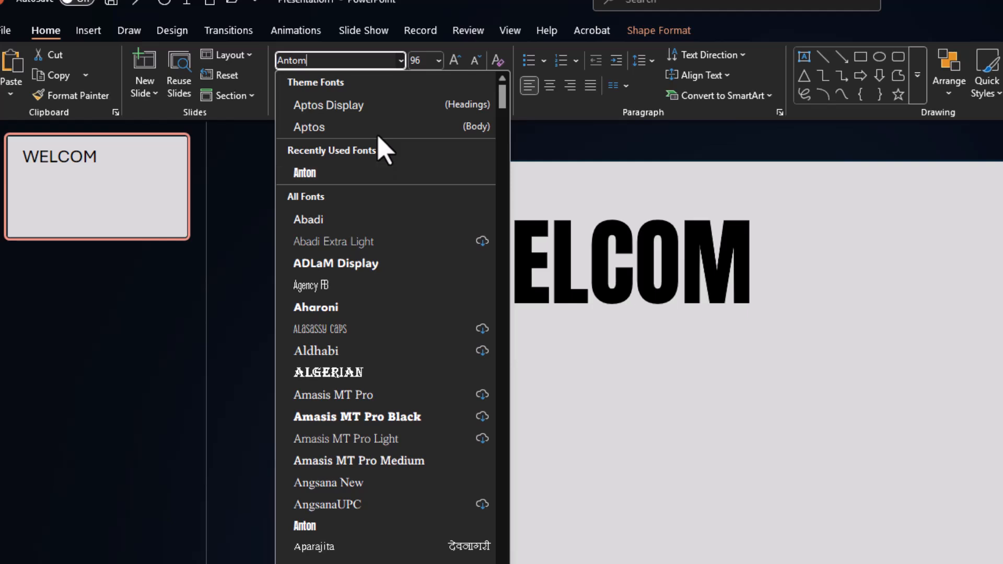
{"action": "key", "text": "Return"}
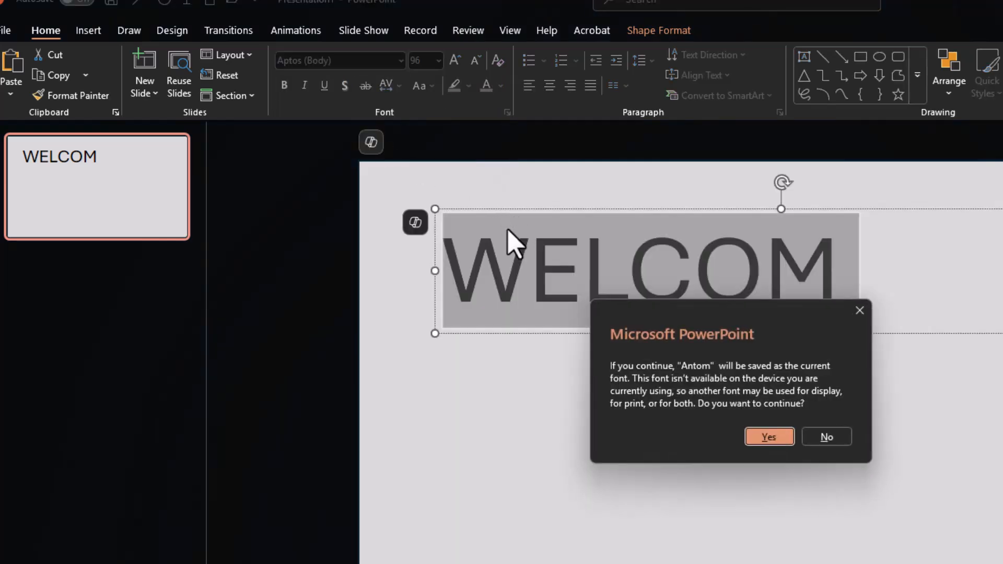
{"action": "left_click", "coordinate": [776, 437]}
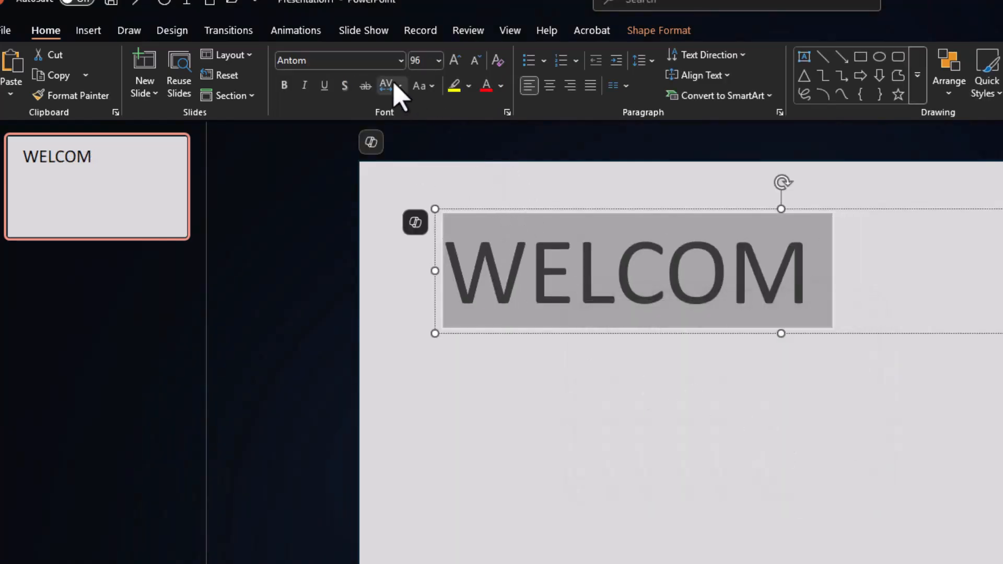
Step: Set the heading's font to Anton and complete the word so it reads "WELCOME"
{"action": "left_click", "coordinate": [320, 60]}
{"action": "left_click", "coordinate": [319, 60]}
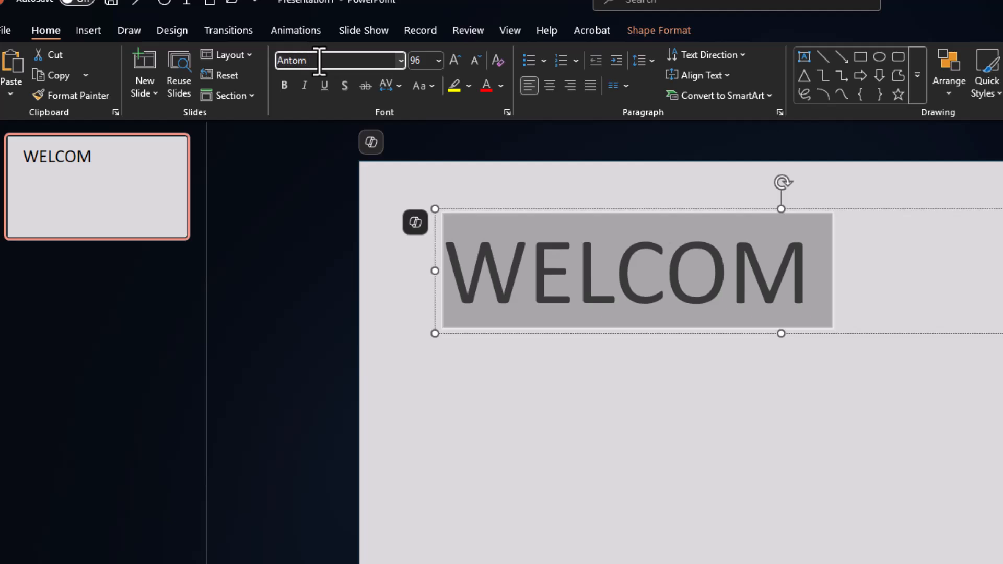
{"action": "key", "text": "Return"}
{"action": "left_click", "coordinate": [758, 265]}
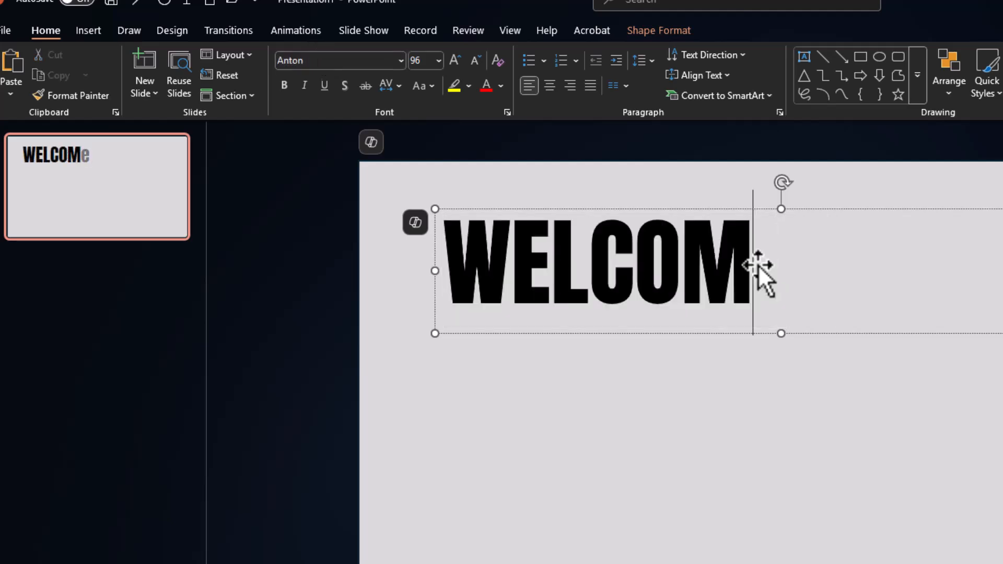
{"action": "type", "text": "E"}
Step: Center the WELCOME text within its text box and move the box toward the slide's horizontal center
{"action": "left_click", "coordinate": [826, 211]}
{"action": "left_click", "coordinate": [550, 85]}
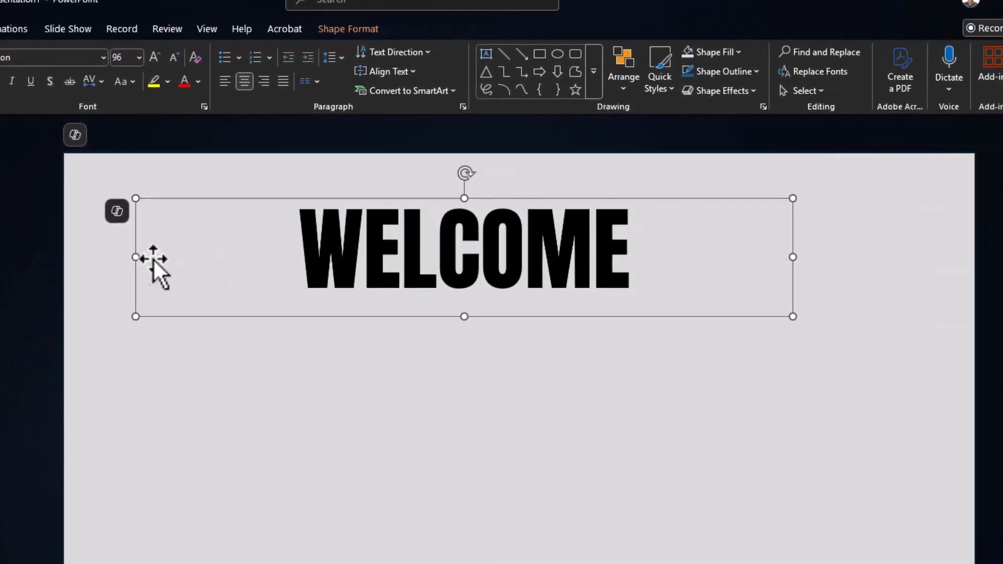
{"action": "left_click_drag", "start_coordinate": [381, 200], "coordinate": [418, 212]}
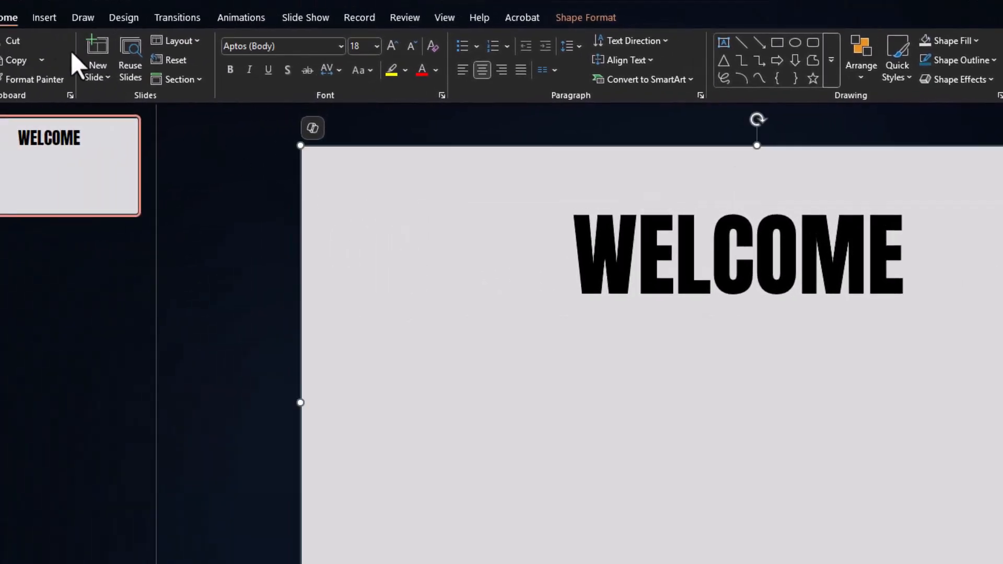
Step: Add a wide text box below the WELCOME heading containing "To Guruji Computer Course"
{"action": "left_click", "coordinate": [45, 17]}
{"action": "left_click", "coordinate": [269, 58]}
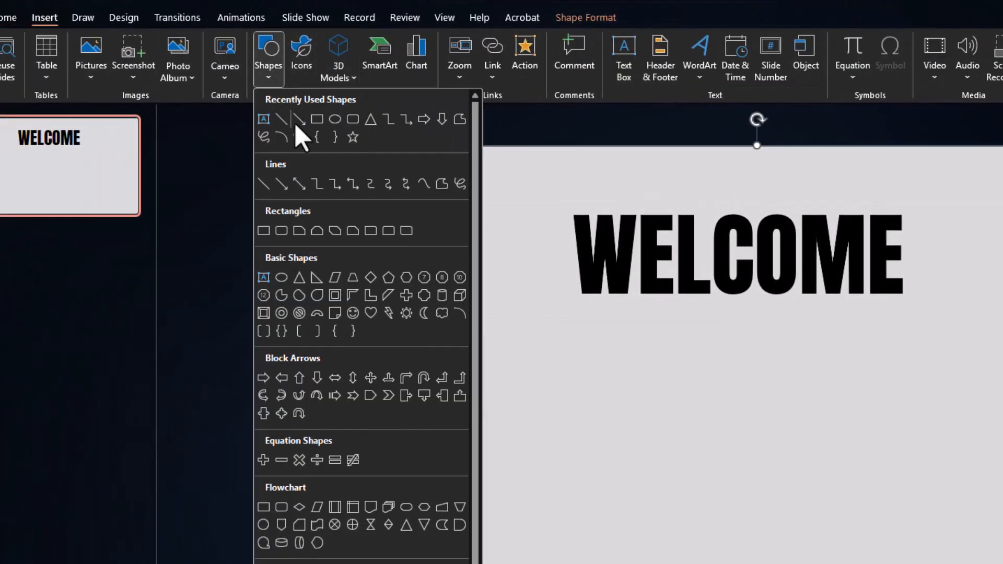
{"action": "left_click", "coordinate": [283, 135]}
{"action": "left_click_drag", "start_coordinate": [464, 360], "coordinate": [986, 405]}
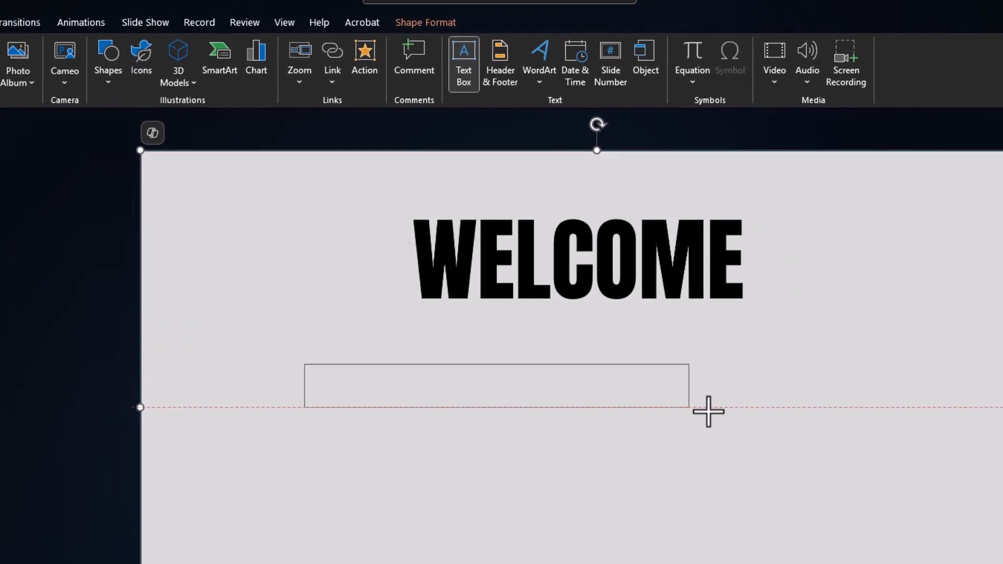
{"action": "left_click_drag", "start_coordinate": [800, 410], "coordinate": [815, 407]}
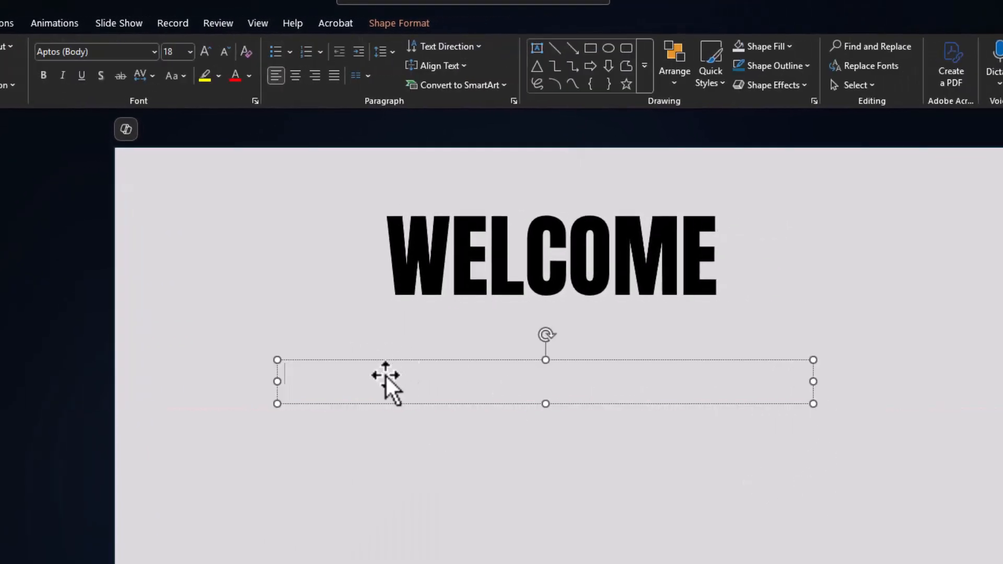
{"action": "type", "text": "To"}
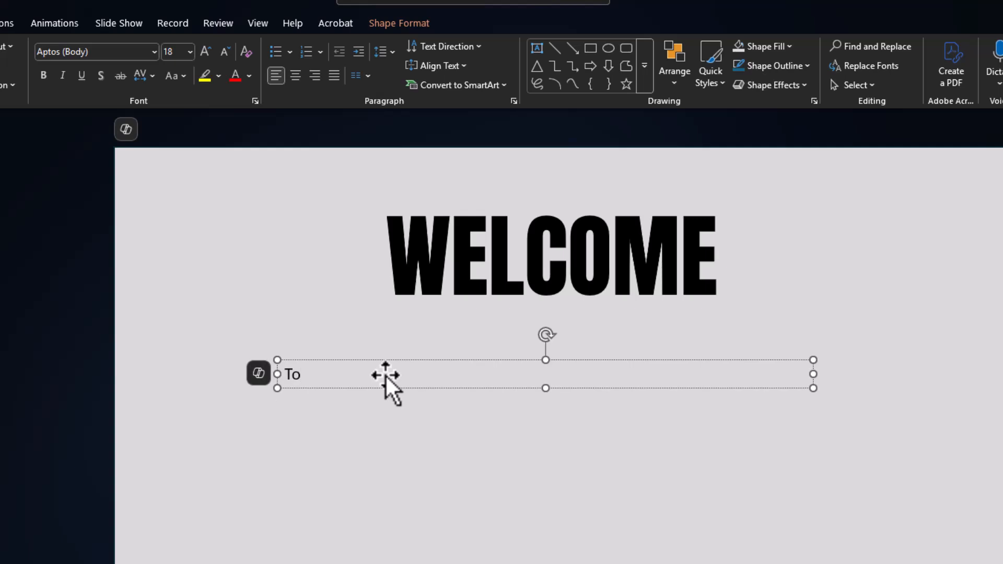
{"action": "type", "text": " Guruji Computer"}
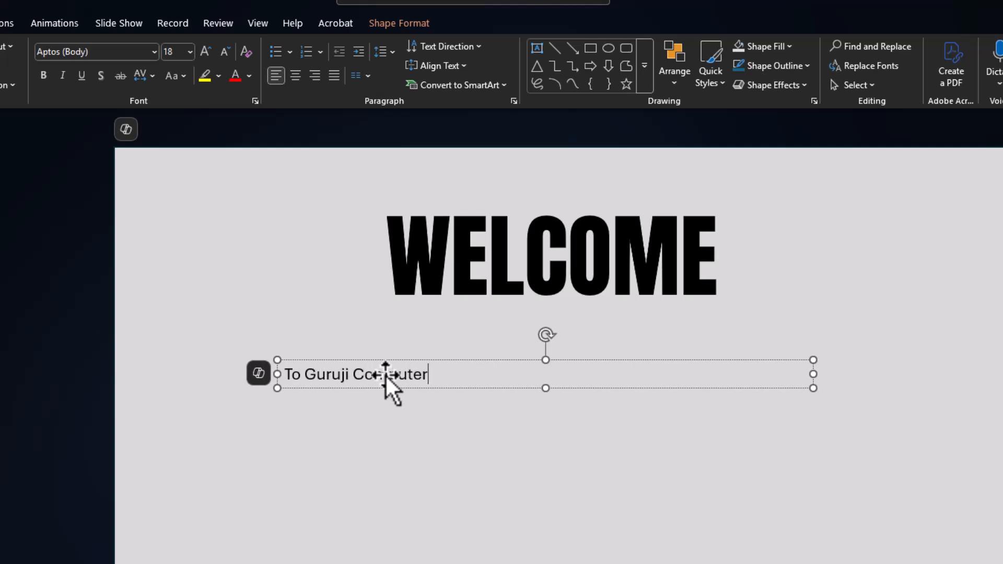
{"action": "type", "text": " Course"}
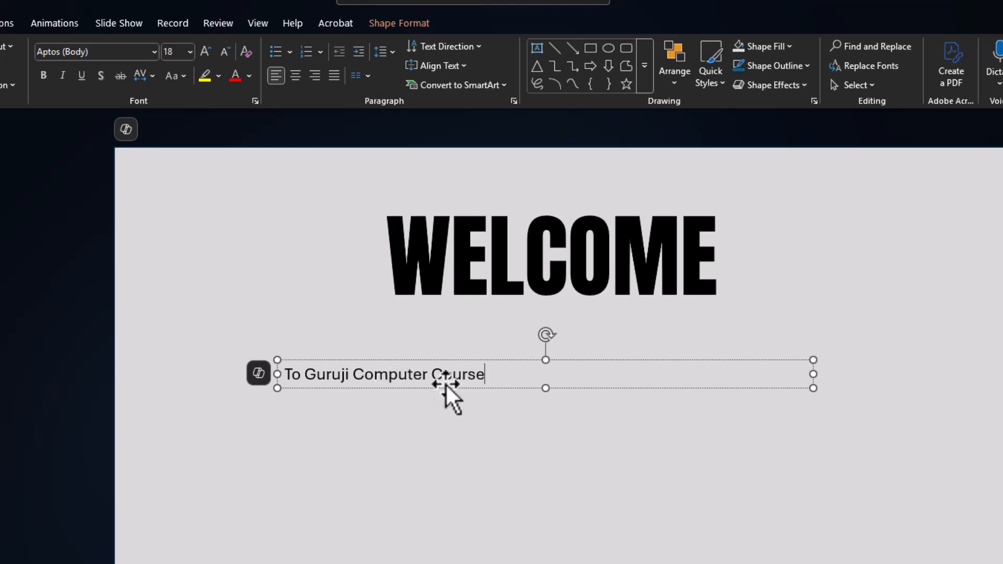
Step: Center the "To Guruji Computer Course" line in its text box and make it bold
{"action": "left_click_drag", "start_coordinate": [486, 377], "coordinate": [284, 374]}
{"action": "left_click", "coordinate": [296, 78]}
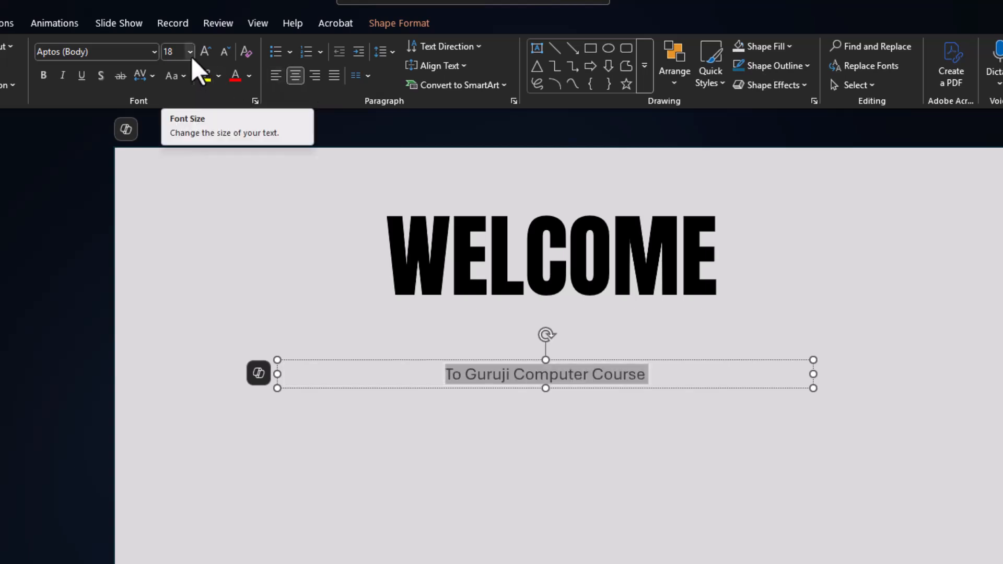
{"action": "left_click", "coordinate": [51, 79]}
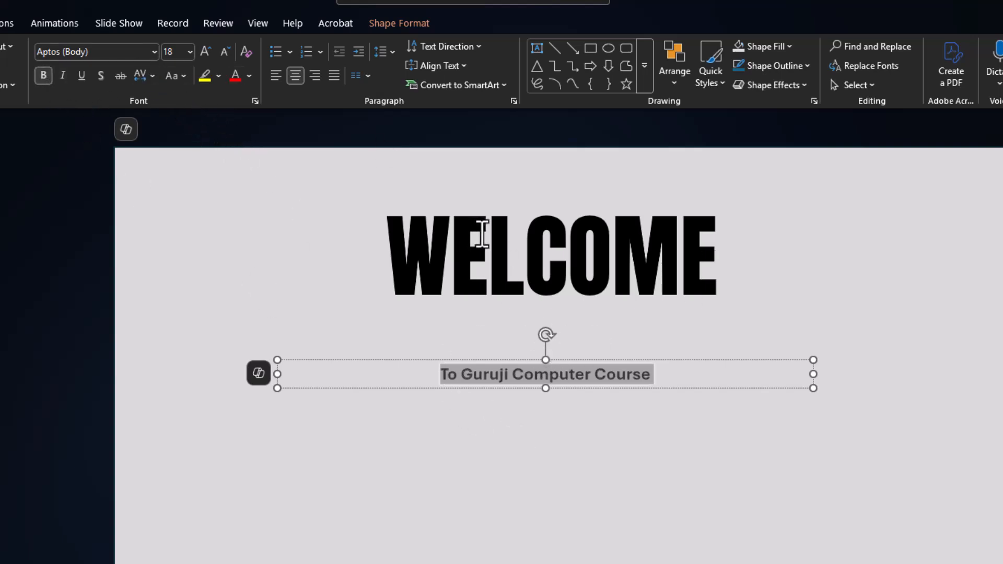
Step: Change the subtitle's font to Lora, accepting it as the current font
{"action": "left_click", "coordinate": [112, 51]}
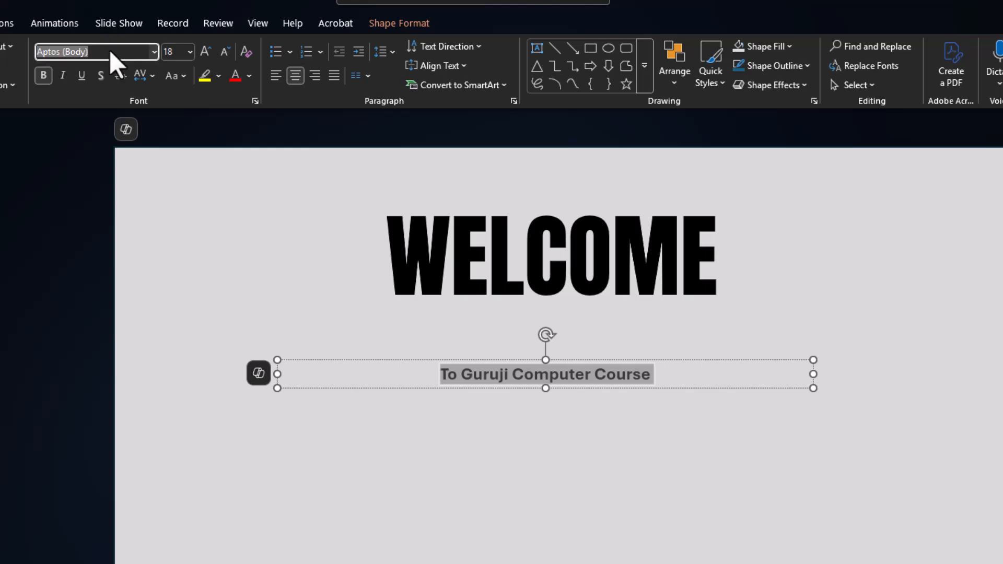
{"action": "type", "text": "Lora"}
{"action": "key", "text": "Return"}
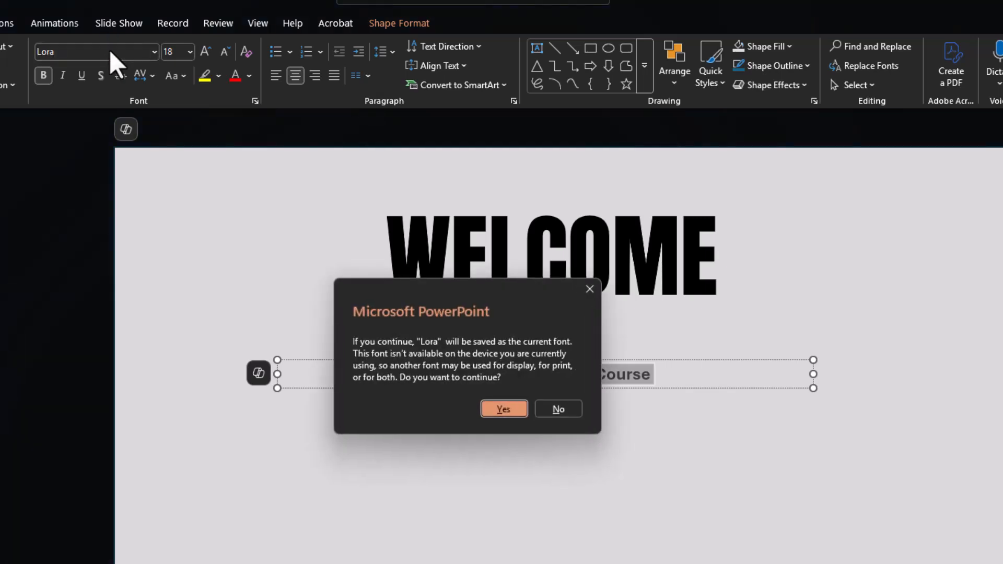
{"action": "left_click", "coordinate": [510, 411]}
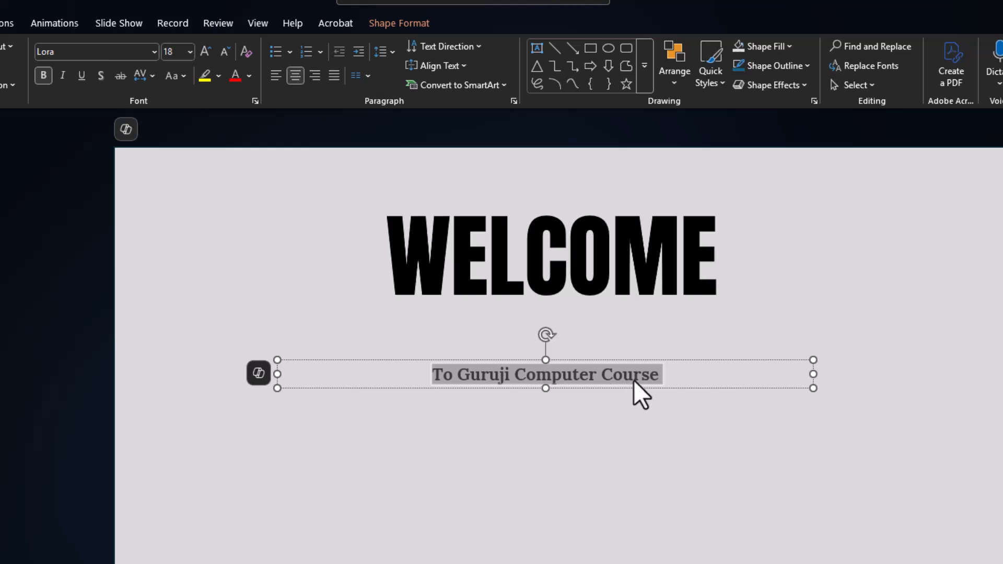
Step: Expand the subtitle's character spacing by 20 pt, using the custom spacing settings
{"action": "left_click", "coordinate": [152, 76]}
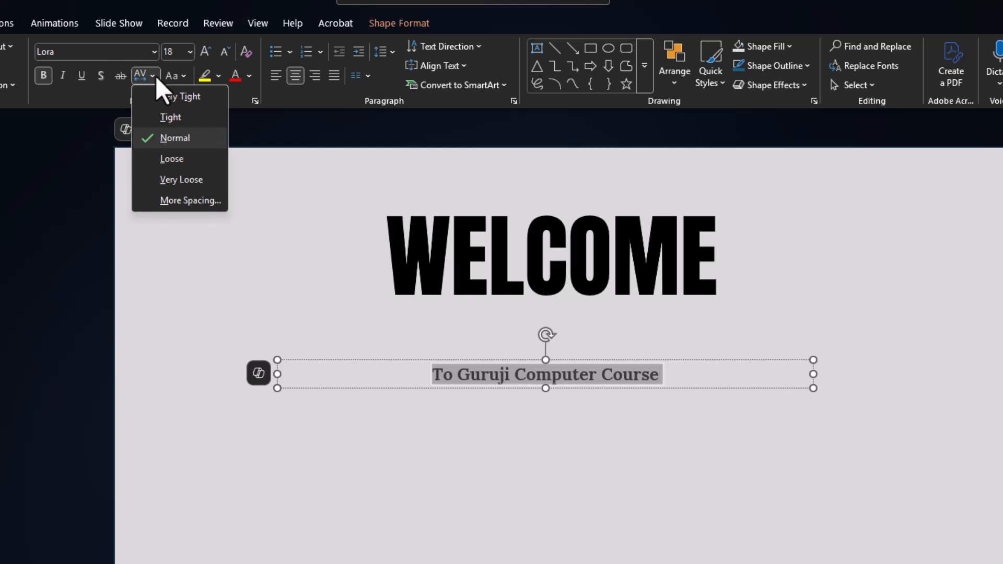
{"action": "left_click", "coordinate": [177, 200]}
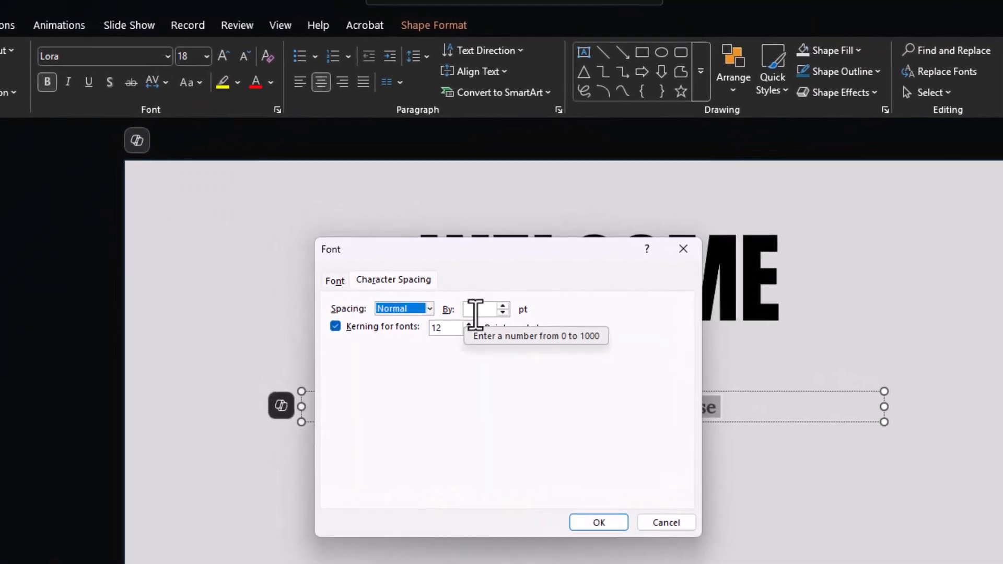
{"action": "left_click", "coordinate": [479, 313]}
{"action": "type", "text": "20"}
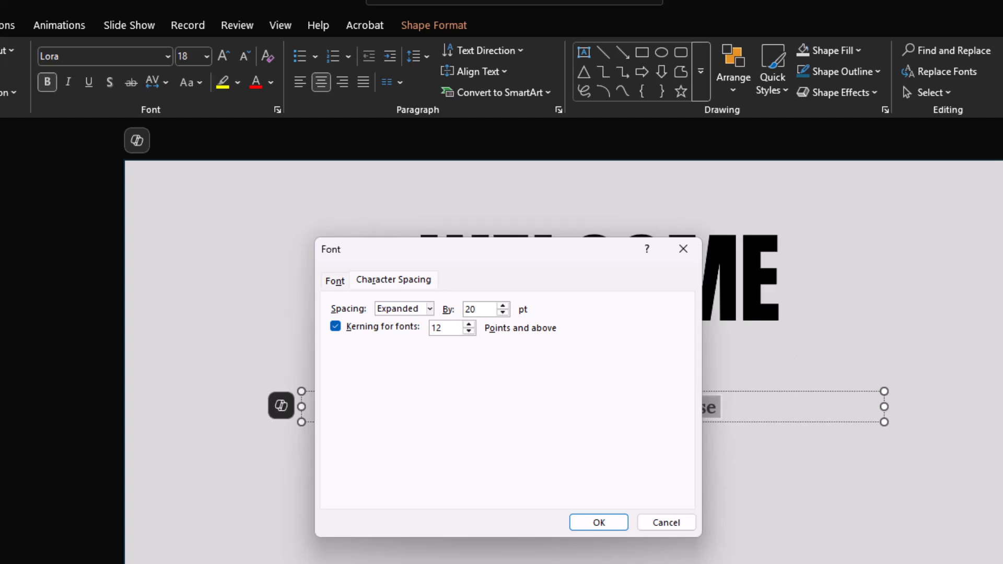
{"action": "left_click", "coordinate": [606, 524]}
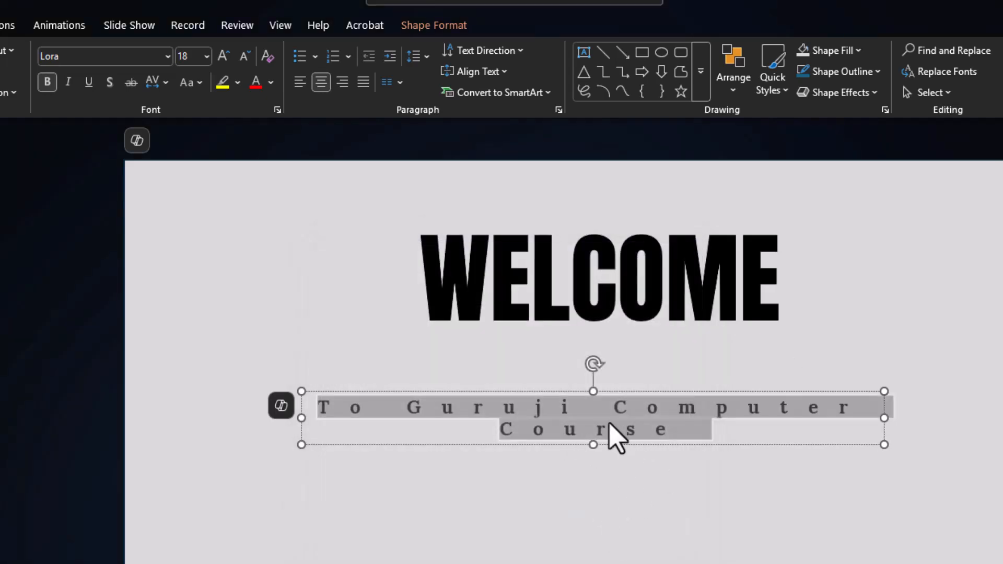
Step: Set the subtitle's expanded character spacing to 15 pt
{"action": "left_click", "coordinate": [165, 83]}
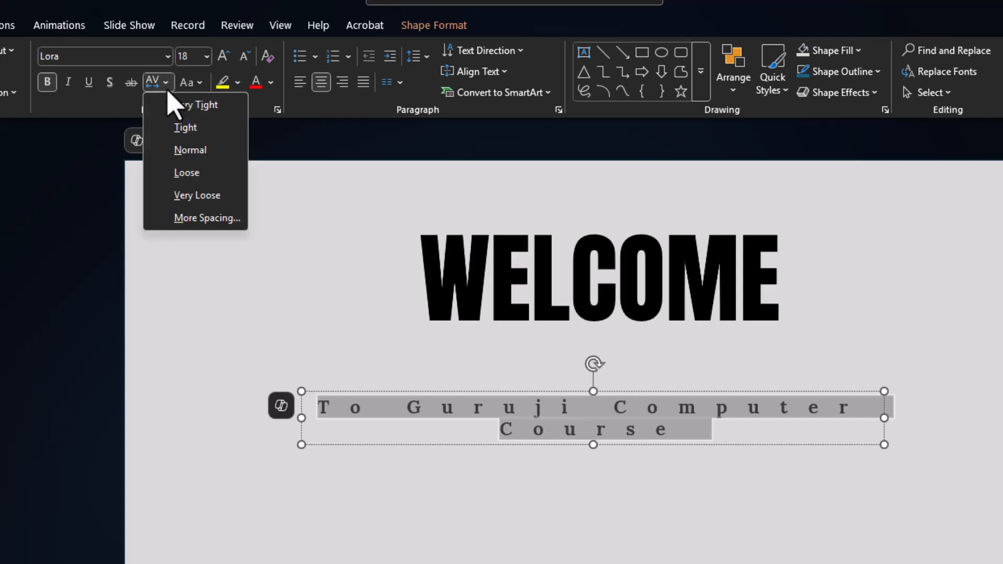
{"action": "left_click", "coordinate": [180, 218]}
{"action": "left_click", "coordinate": [485, 312]}
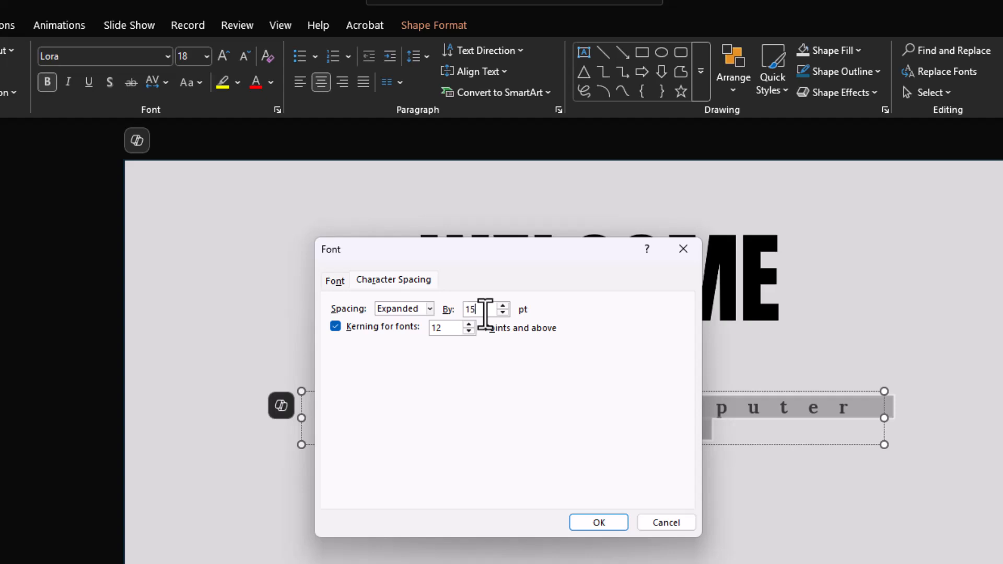
{"action": "type", "text": "15"}
{"action": "left_click", "coordinate": [599, 523]}
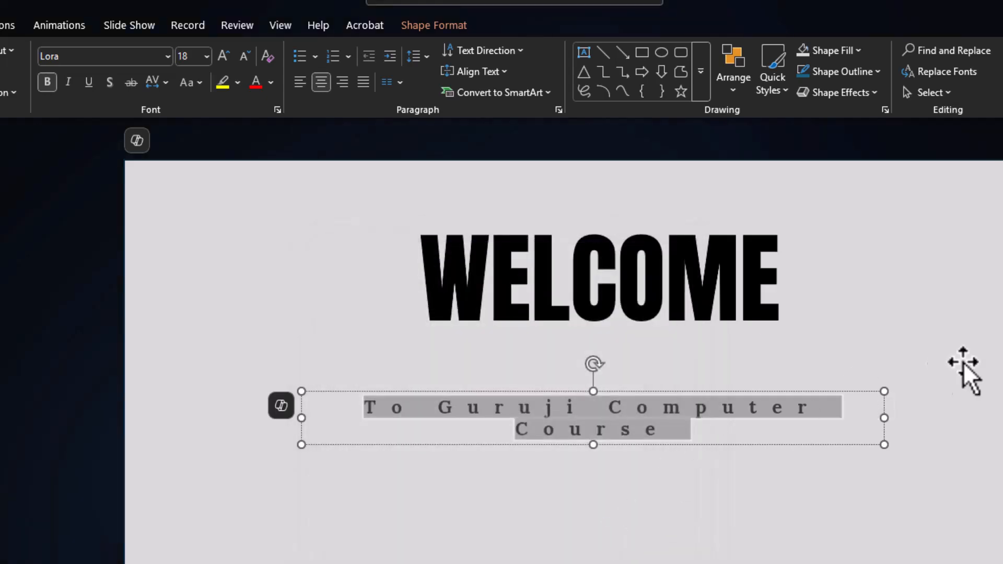
Step: Widen the subtitle's text box until the text fits on one line, and move it further down the slide
{"action": "left_click_drag", "start_coordinate": [884, 418], "coordinate": [989, 418]}
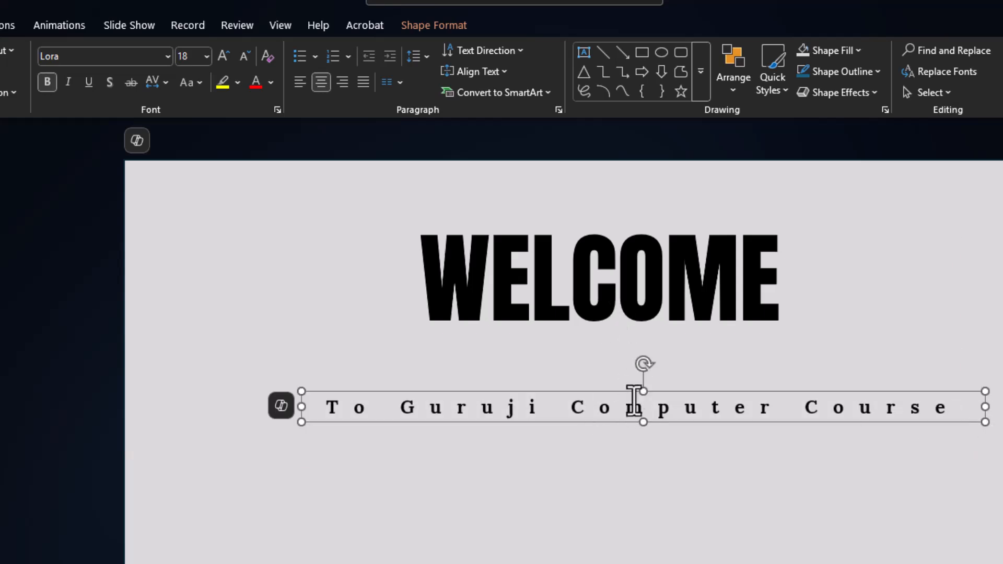
{"action": "left_click_drag", "start_coordinate": [628, 397], "coordinate": [629, 436]}
Step: Set the WELCOME heading's font size to 120 and move the heading down to sit just above the subtitle
{"action": "left_click", "coordinate": [616, 313]}
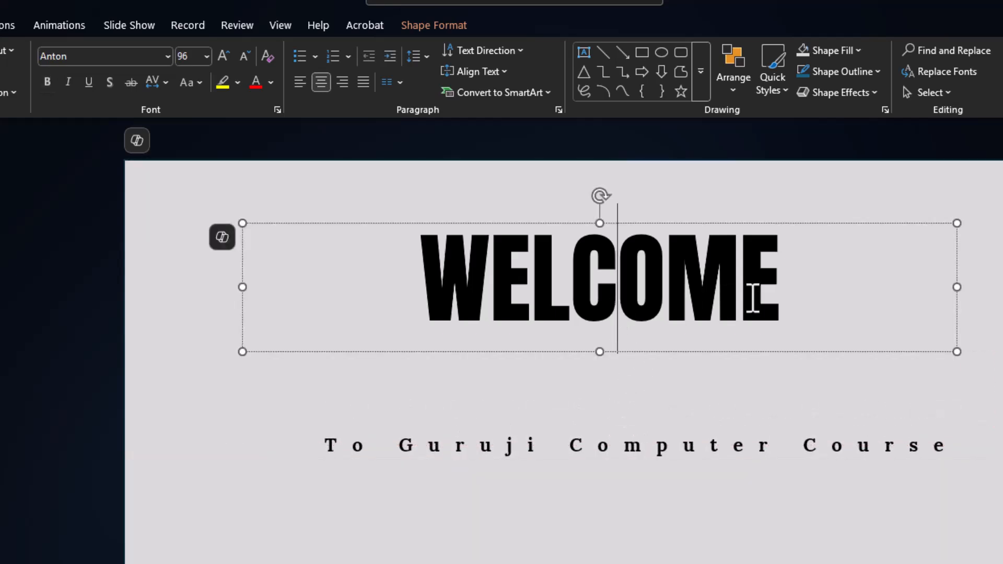
{"action": "left_click_drag", "start_coordinate": [764, 291], "coordinate": [466, 281]}
{"action": "left_click", "coordinate": [186, 56]}
{"action": "type", "text": "120"}
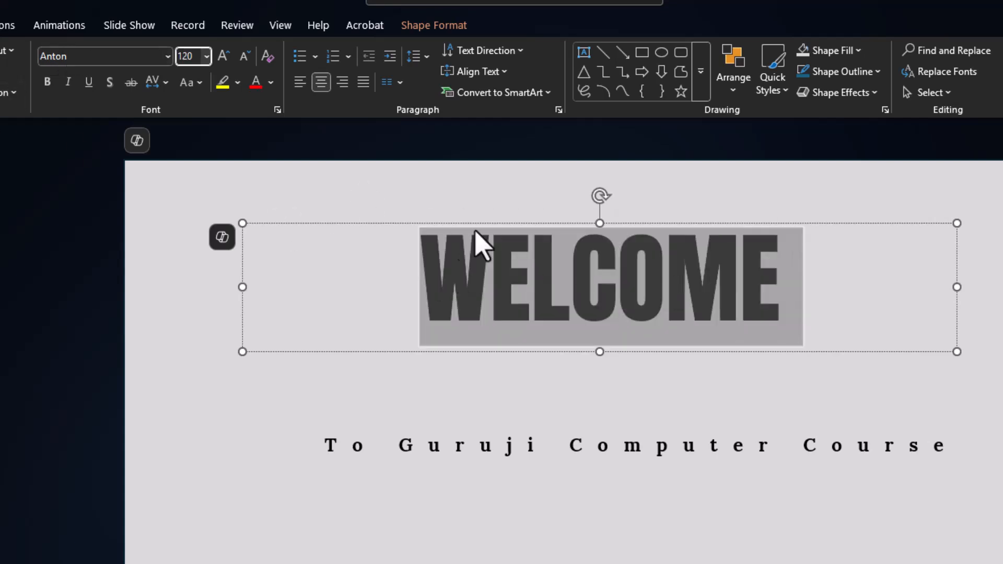
{"action": "left_click", "coordinate": [786, 287]}
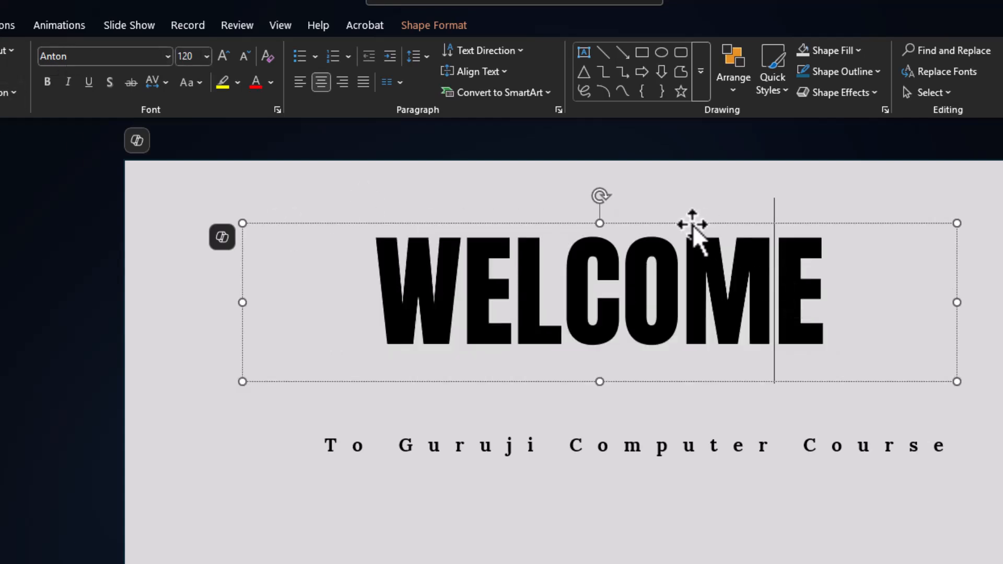
{"action": "left_click_drag", "start_coordinate": [687, 224], "coordinate": [689, 276]}
Step: Set the subtitle's expanded character spacing to 10 pt
{"action": "left_click", "coordinate": [623, 456]}
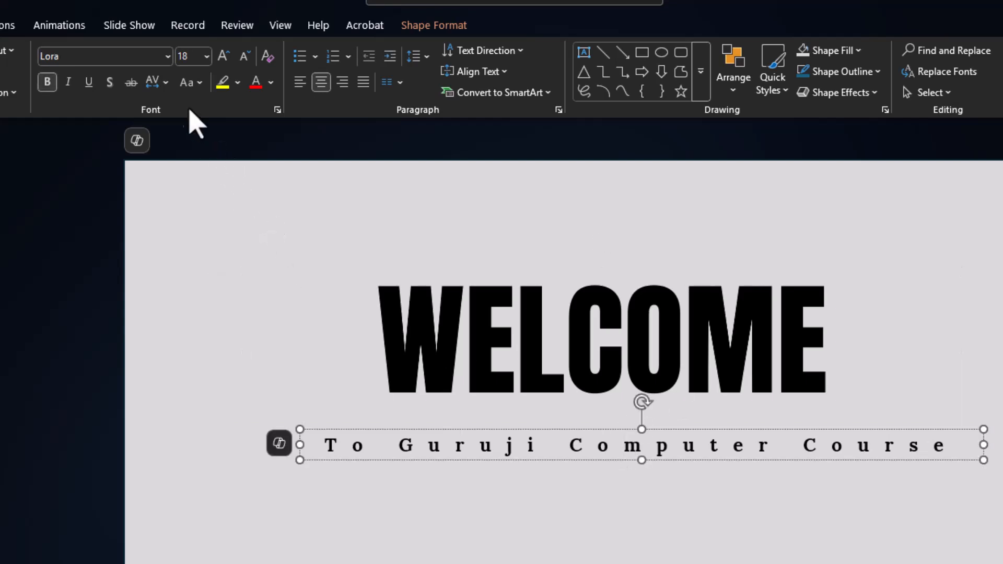
{"action": "left_click_drag", "start_coordinate": [964, 446], "coordinate": [321, 448]}
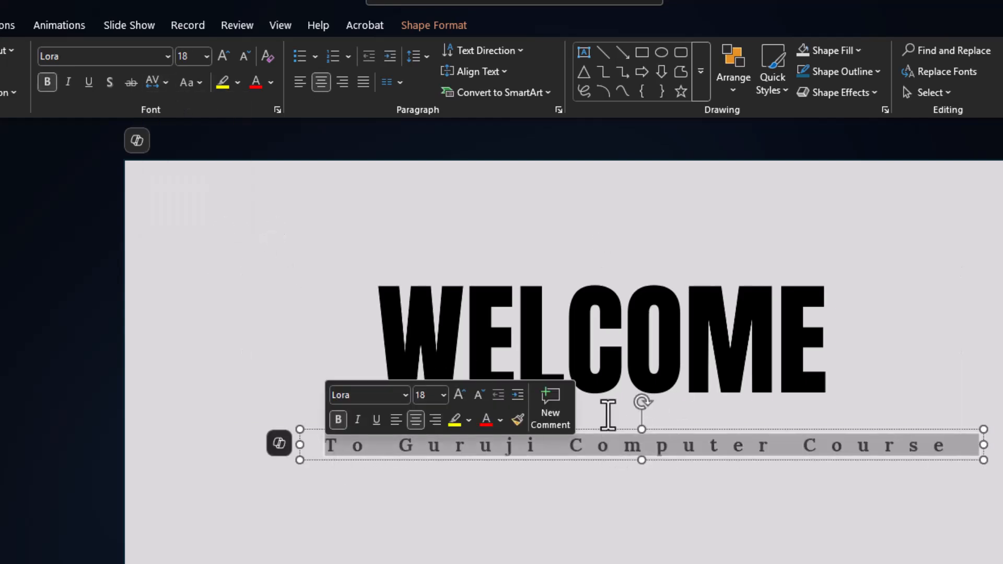
{"action": "left_click", "coordinate": [163, 83]}
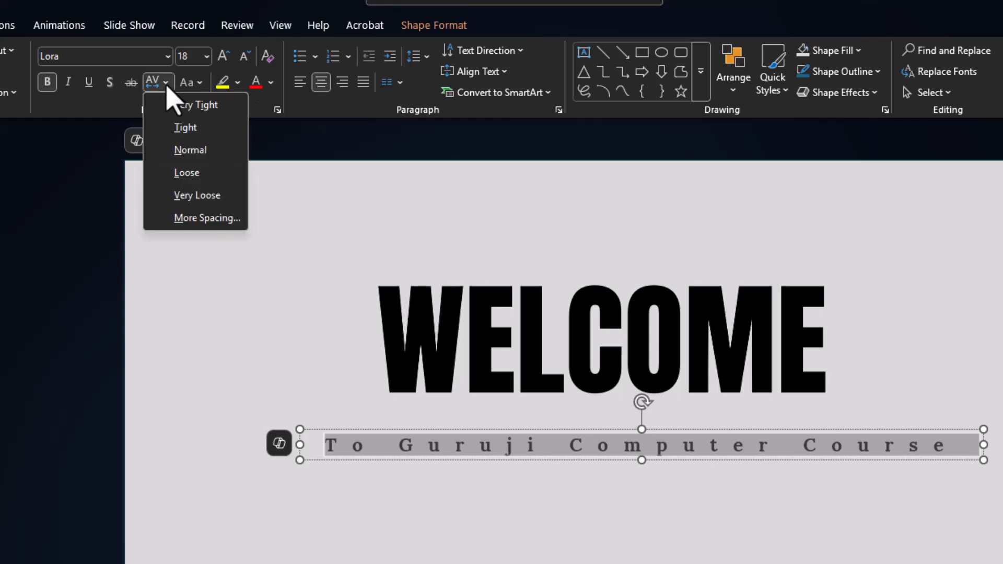
{"action": "left_click", "coordinate": [197, 220]}
{"action": "left_click", "coordinate": [483, 309]}
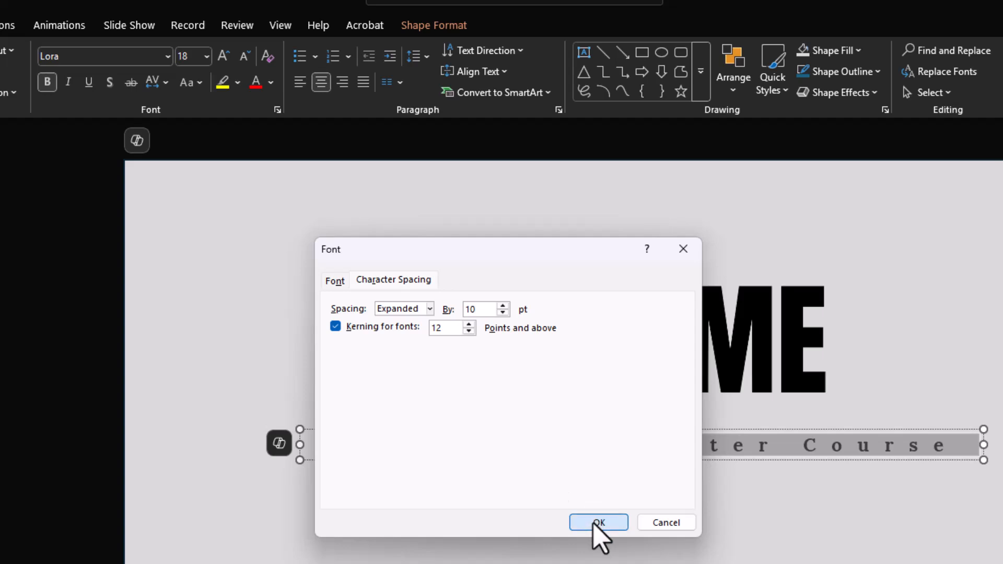
{"action": "left_click", "coordinate": [596, 524]}
Step: Align the WELCOME heading and the subtitle box to a common horizontal center
{"action": "left_click", "coordinate": [782, 432]}
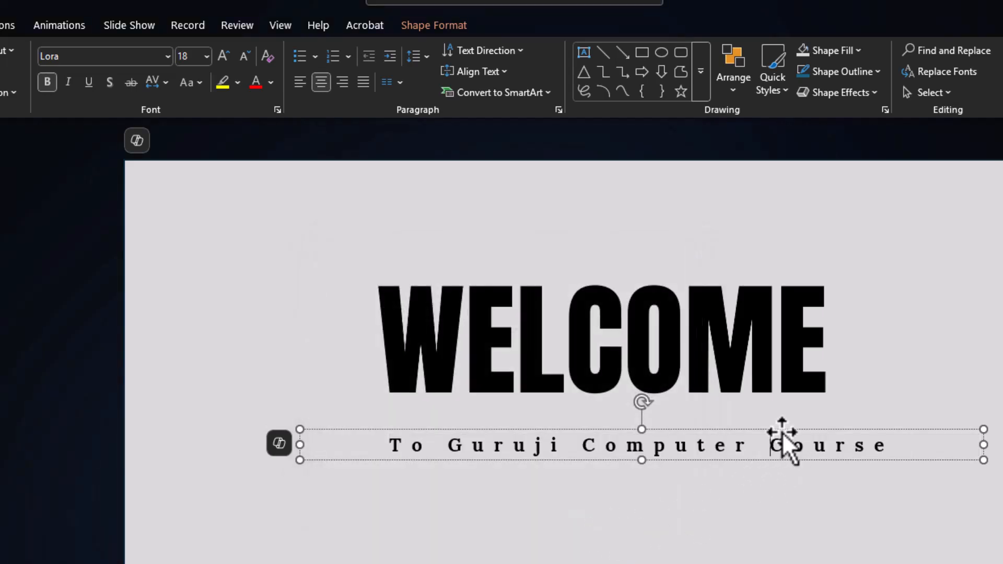
{"action": "left_click_drag", "start_coordinate": [782, 432], "coordinate": [773, 432]}
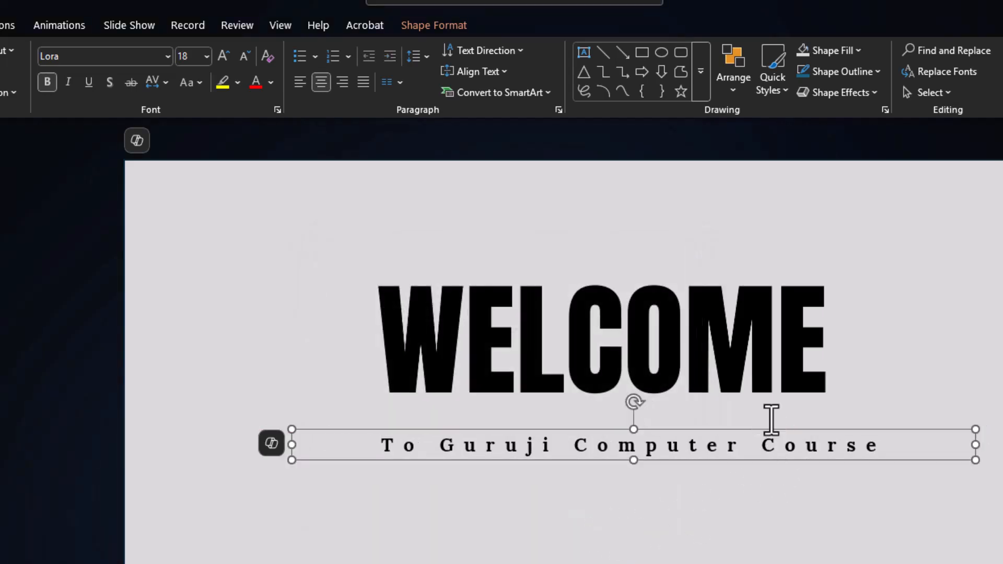
{"action": "left_click", "coordinate": [772, 287], "text": "shift"}
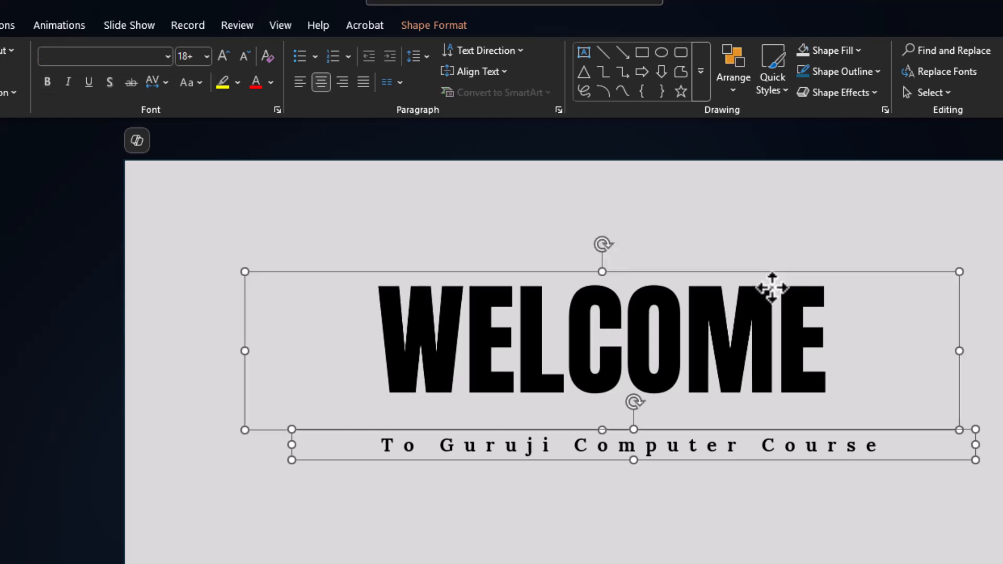
{"action": "left_click", "coordinate": [453, 26]}
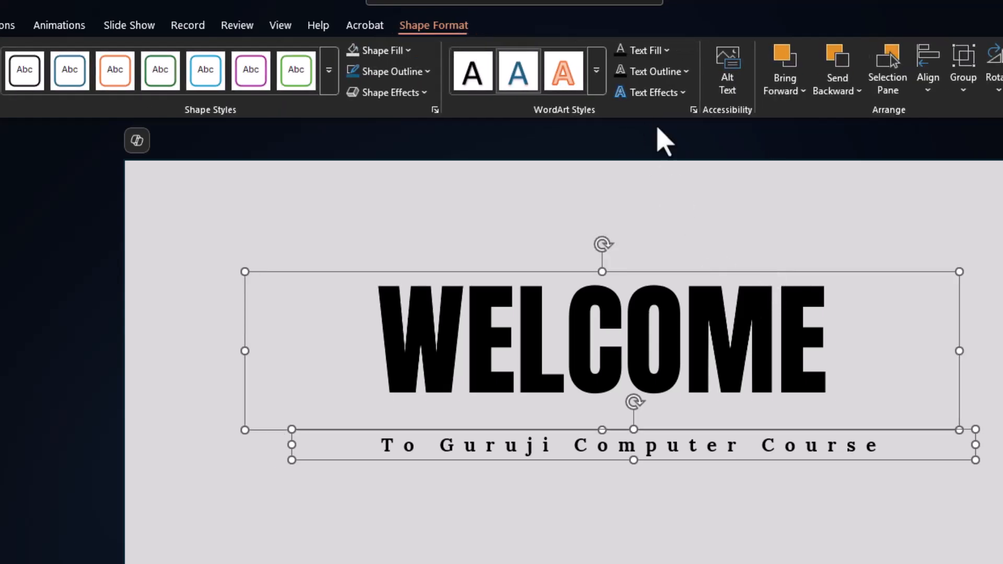
{"action": "left_click", "coordinate": [930, 86]}
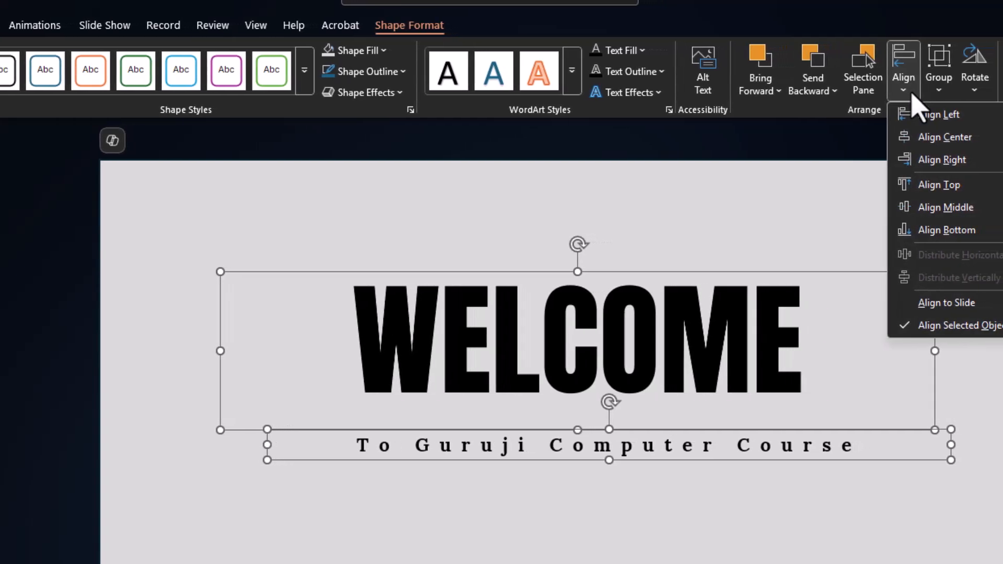
{"action": "left_click", "coordinate": [935, 138]}
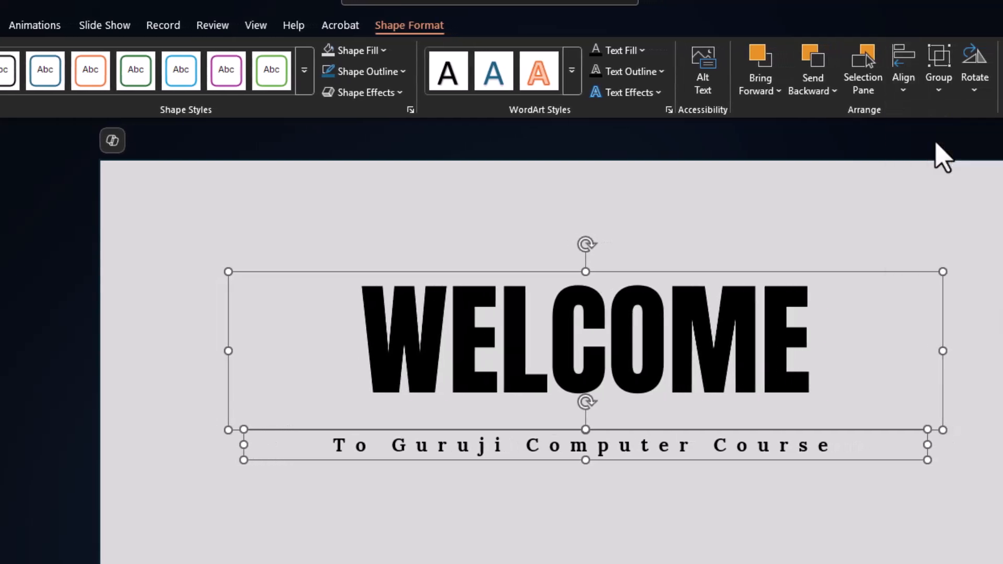
Step: Try aligning the middles of the selected heading and subtitle, and undo the alignment
{"action": "left_click", "coordinate": [912, 91]}
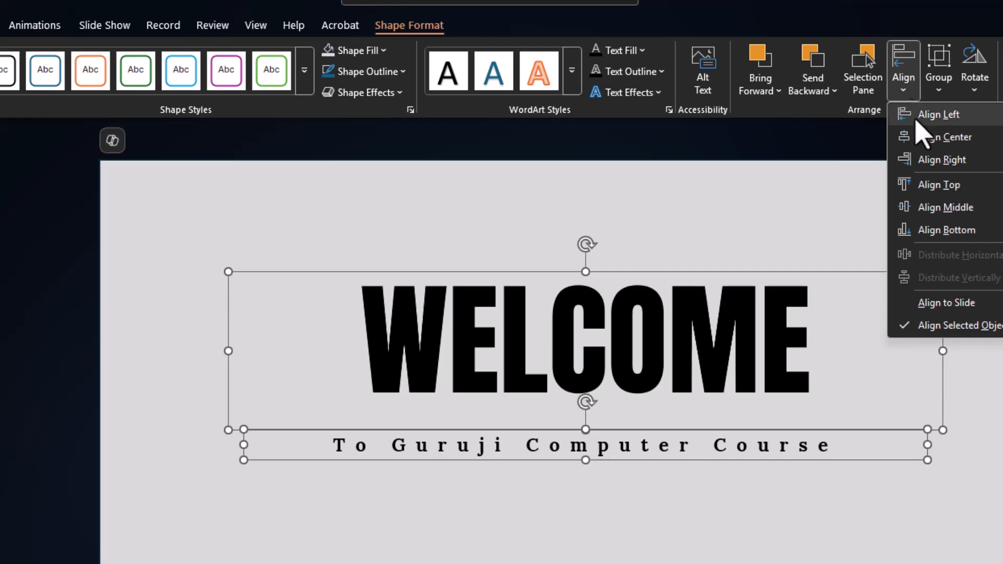
{"action": "left_click", "coordinate": [928, 209]}
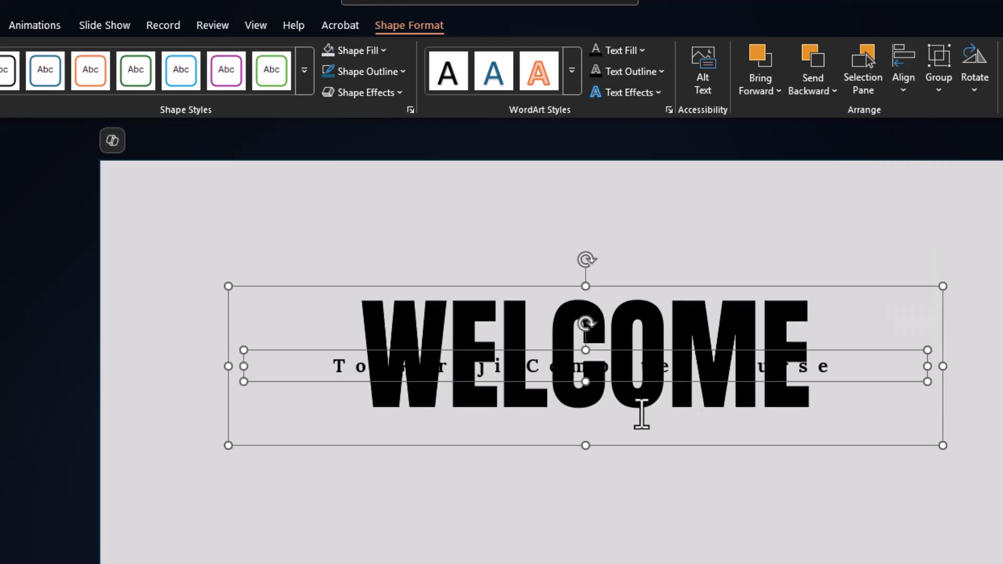
{"action": "mouse_move", "coordinate": [620, 356]}
{"action": "left_mouse_down"}
{"action": "mouse_move", "coordinate": [632, 436]}
{"action": "mouse_move", "coordinate": [622, 360]}
{"action": "left_mouse_up"}
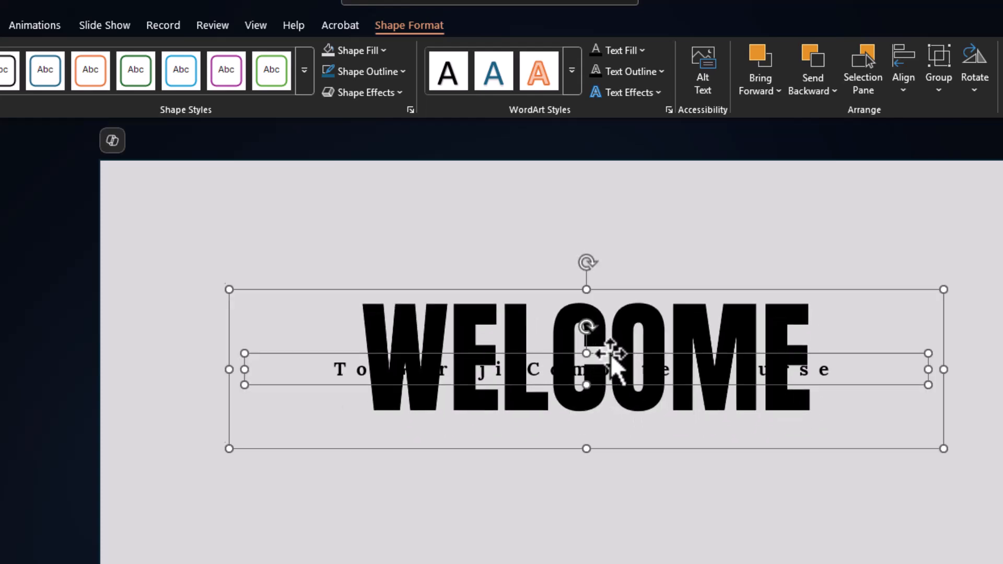
{"action": "key", "text": "ctrl+z"}
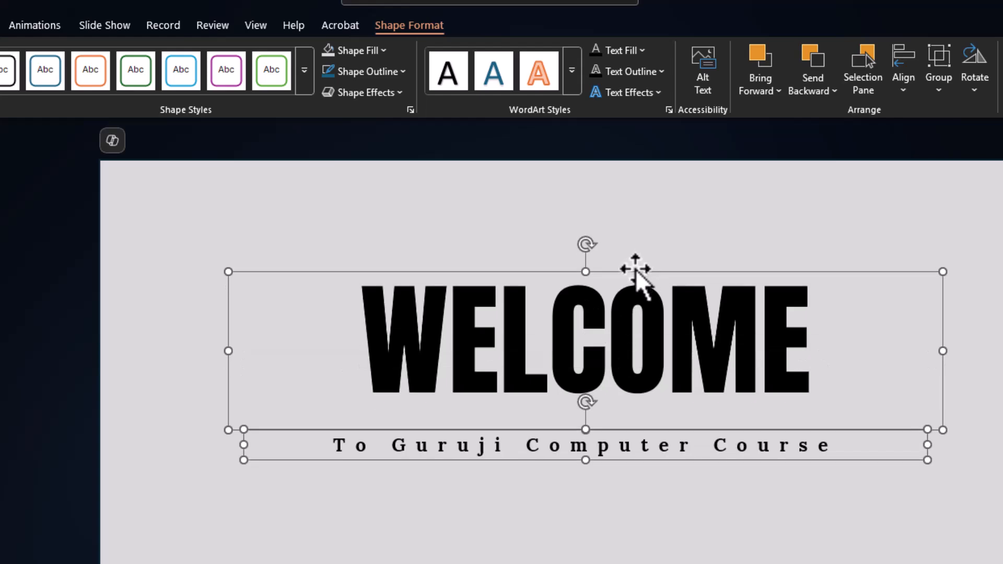
Step: Align the WELCOME heading to the slide's vertical middle and move the subtitle directly beneath it
{"action": "left_click", "coordinate": [637, 306]}
{"action": "left_click", "coordinate": [646, 272]}
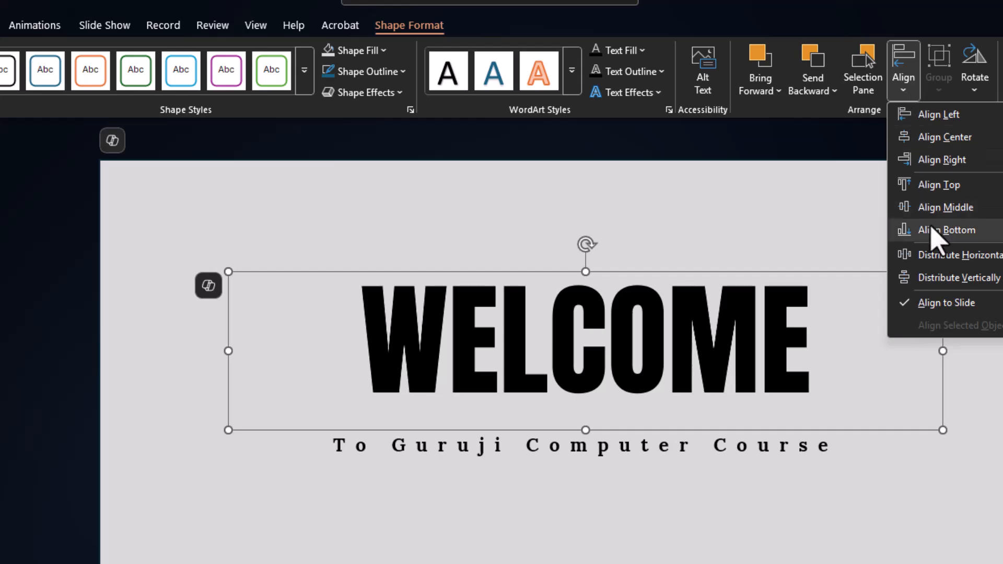
{"action": "left_click", "coordinate": [908, 210]}
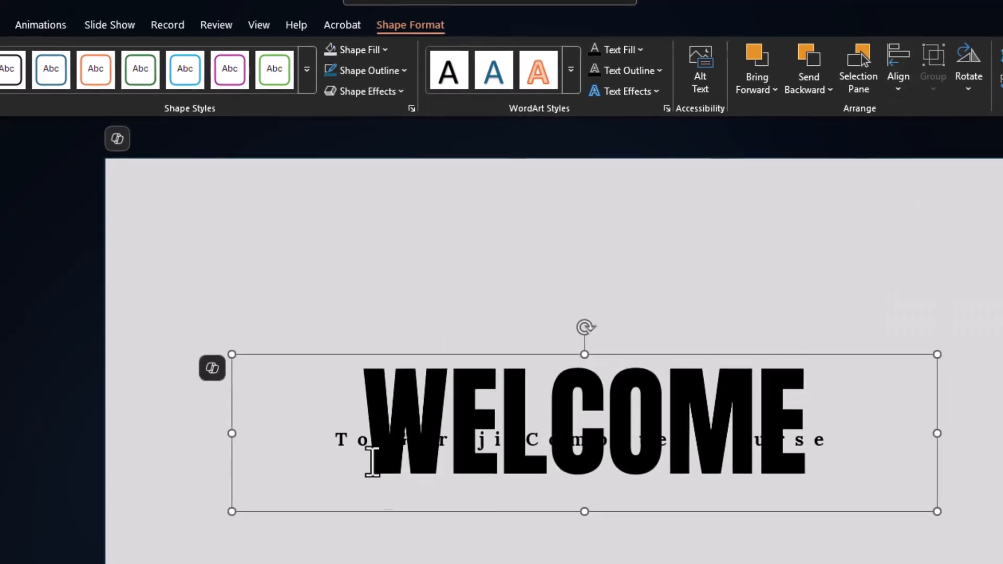
{"action": "left_click", "coordinate": [339, 438]}
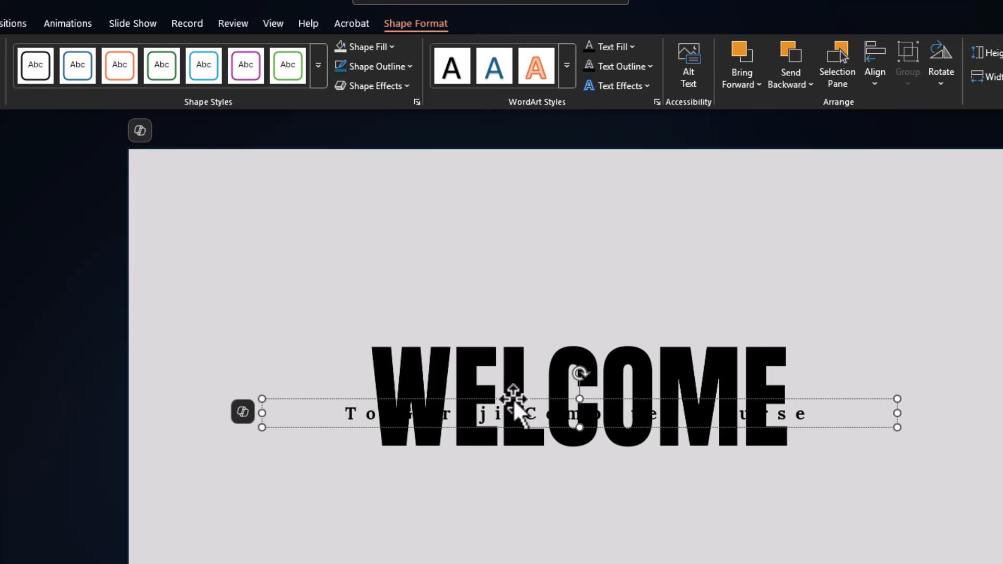
{"action": "left_click_drag", "start_coordinate": [512, 403], "coordinate": [520, 455]}
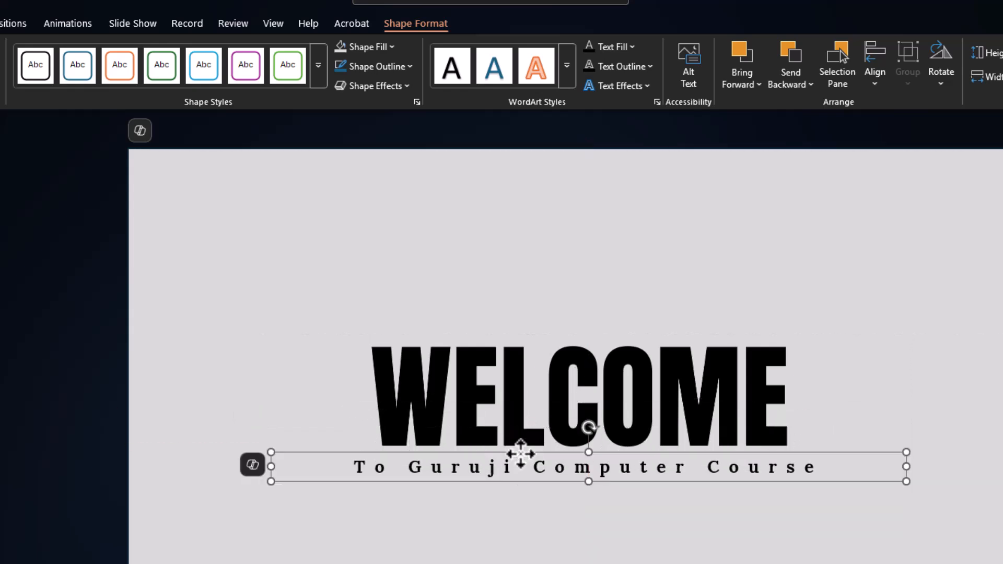
Step: Fill the full-slide background rectangle with a darker gray, the third shade under white in the theme colors
{"action": "left_click", "coordinate": [522, 504]}
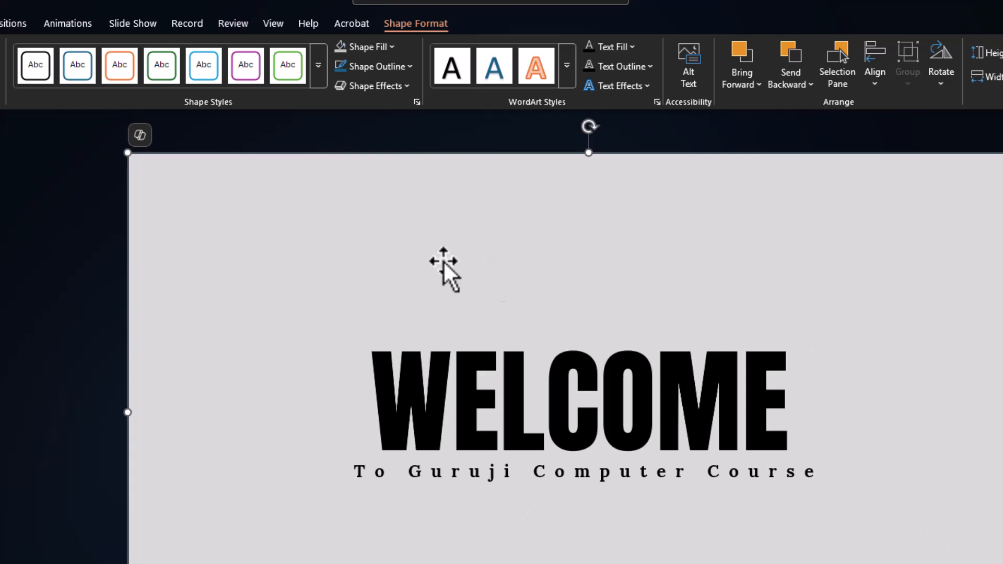
{"action": "left_click", "coordinate": [395, 48]}
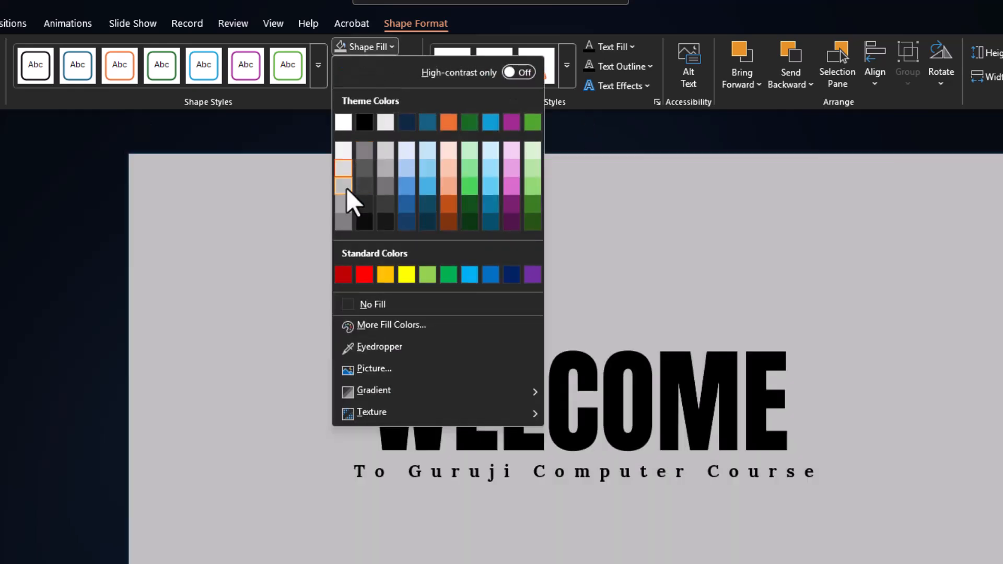
{"action": "left_click", "coordinate": [347, 188]}
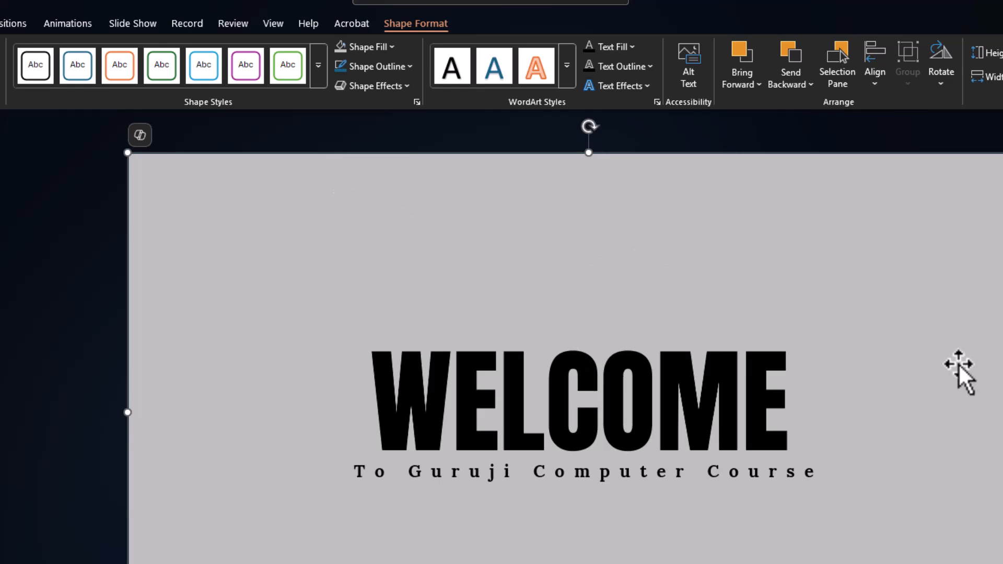
Step: Subtract the WELCOME heading and the subtitle from the gray background rectangle, selecting the rectangle first
{"action": "left_click", "coordinate": [610, 389]}
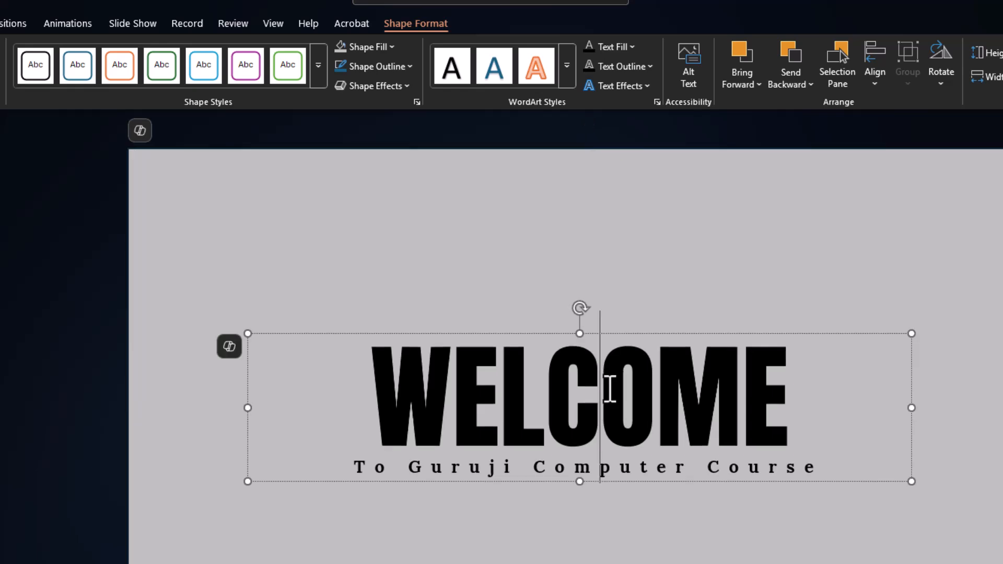
{"action": "left_click", "coordinate": [647, 248]}
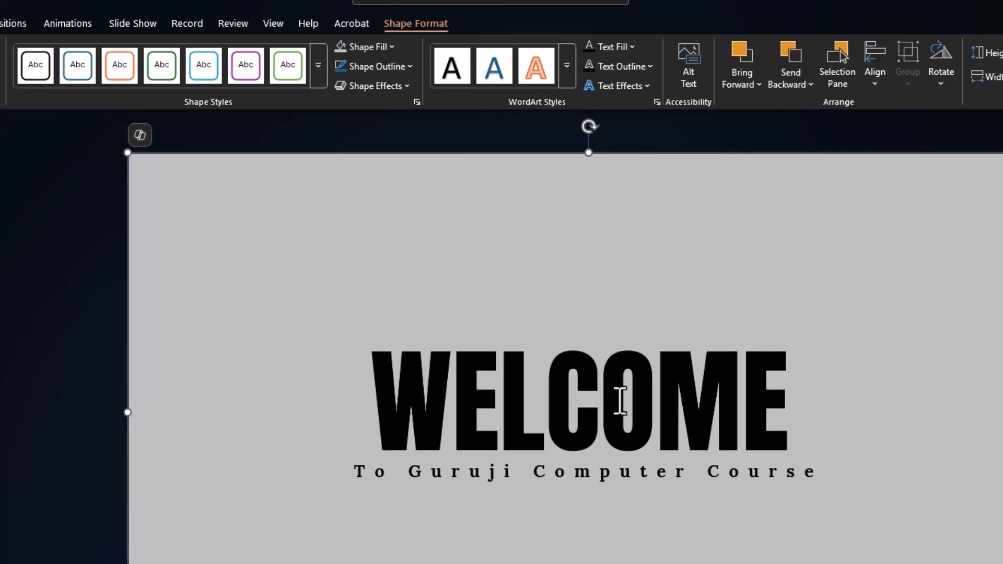
{"action": "left_click", "coordinate": [615, 391]}
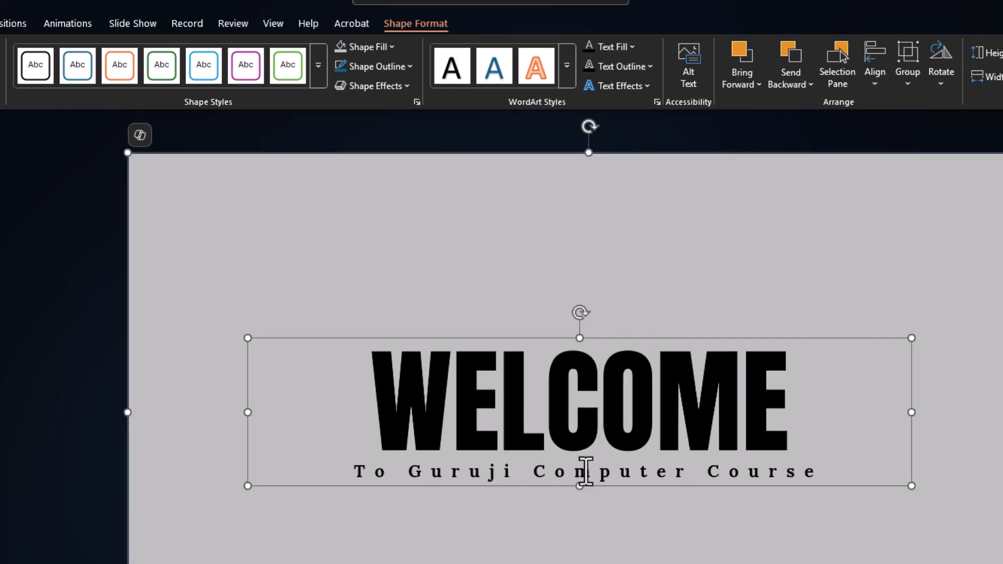
{"action": "left_click", "coordinate": [585, 470], "text": "shift"}
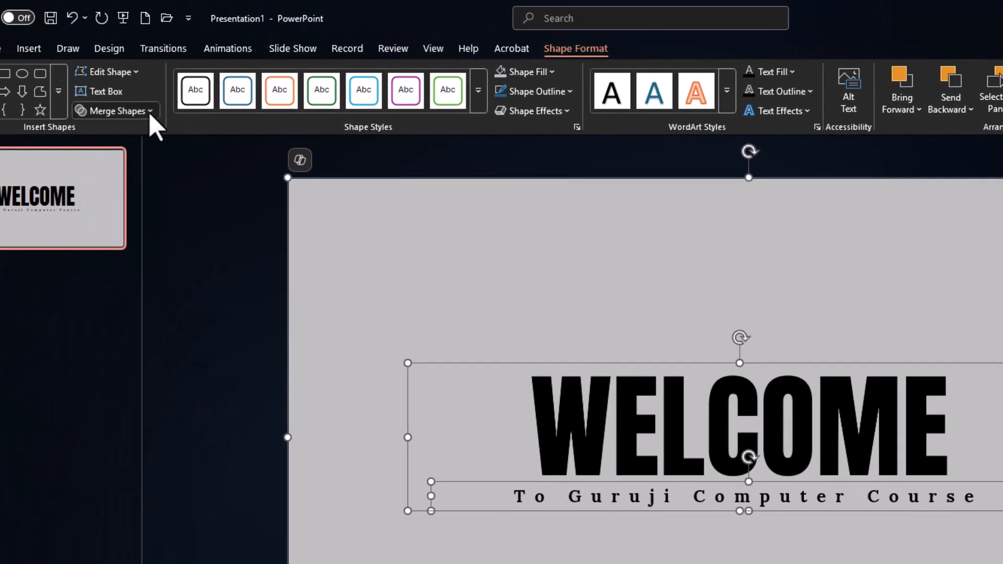
{"action": "left_click", "coordinate": [149, 112]}
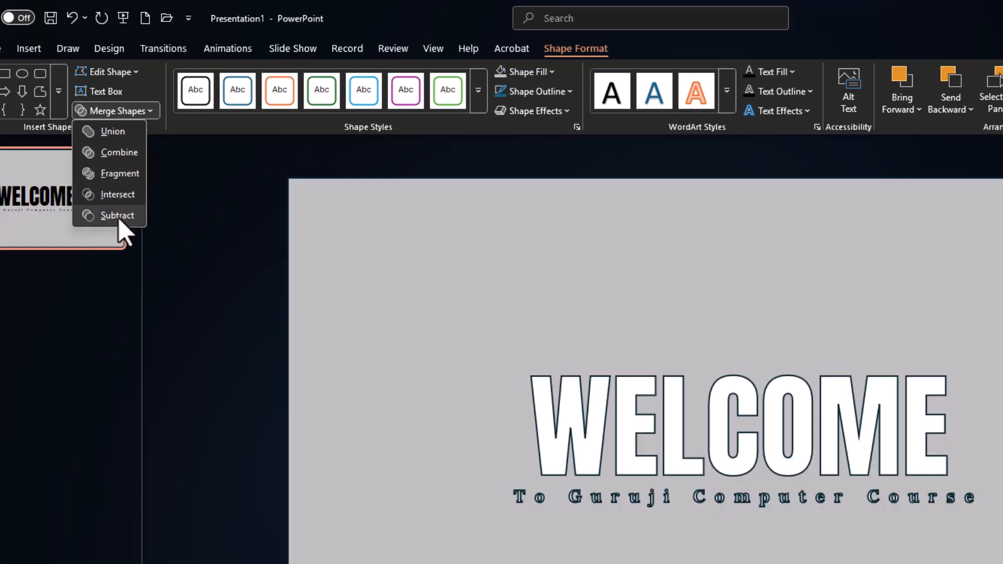
{"action": "left_click", "coordinate": [118, 218]}
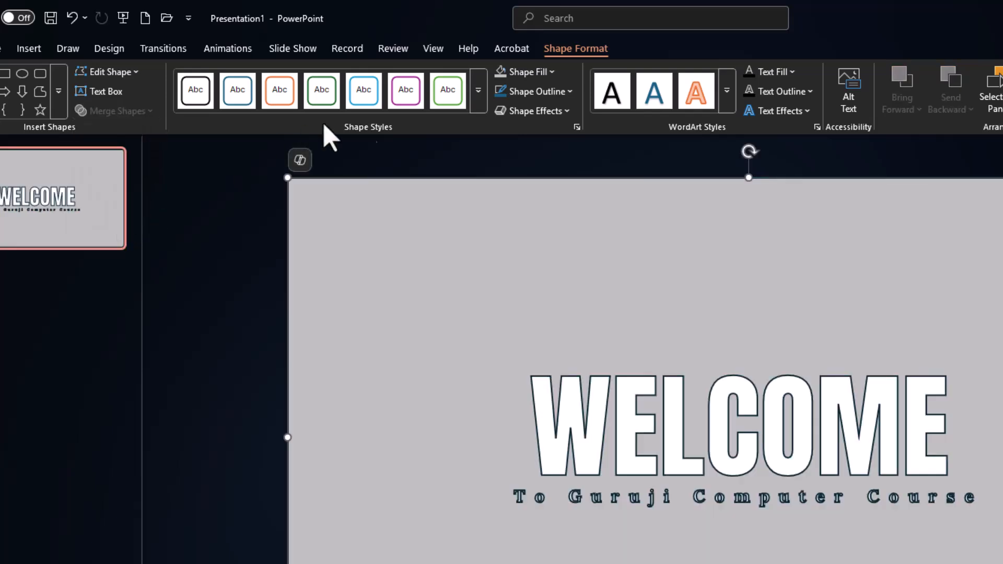
Step: Remove the outline from the gray background shape with the cut-out WELCOME text
{"action": "left_click", "coordinate": [569, 92]}
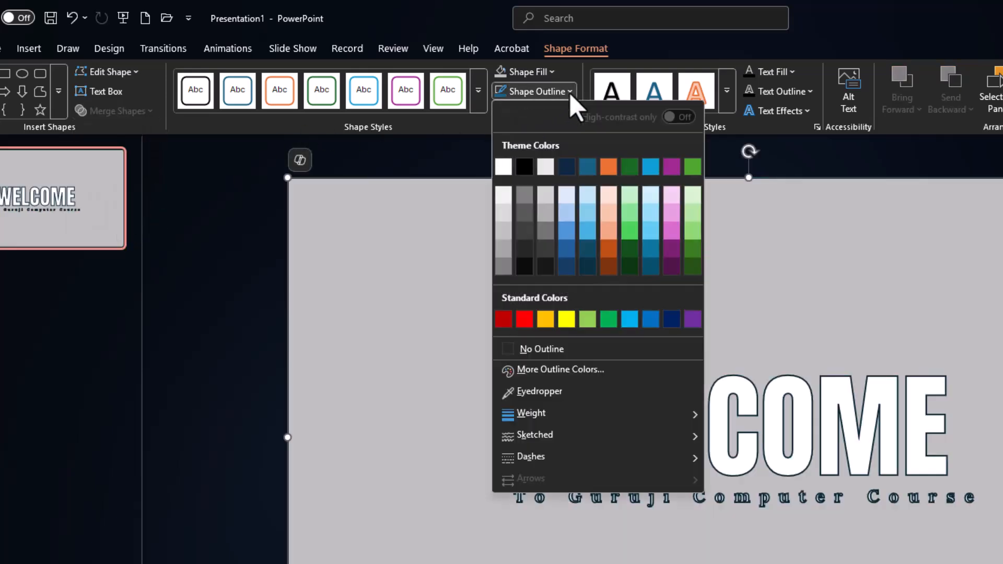
{"action": "left_click", "coordinate": [538, 350]}
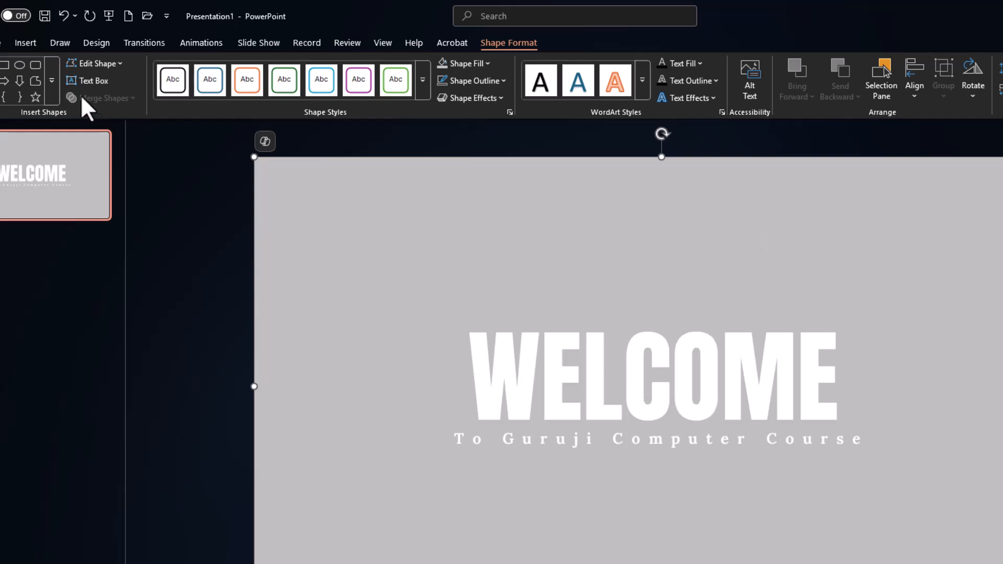
Step: Insert the picture 720p-nature-background-tnpuy53y0730jnnl from this device's Pictures folder
{"action": "left_click", "coordinate": [29, 44]}
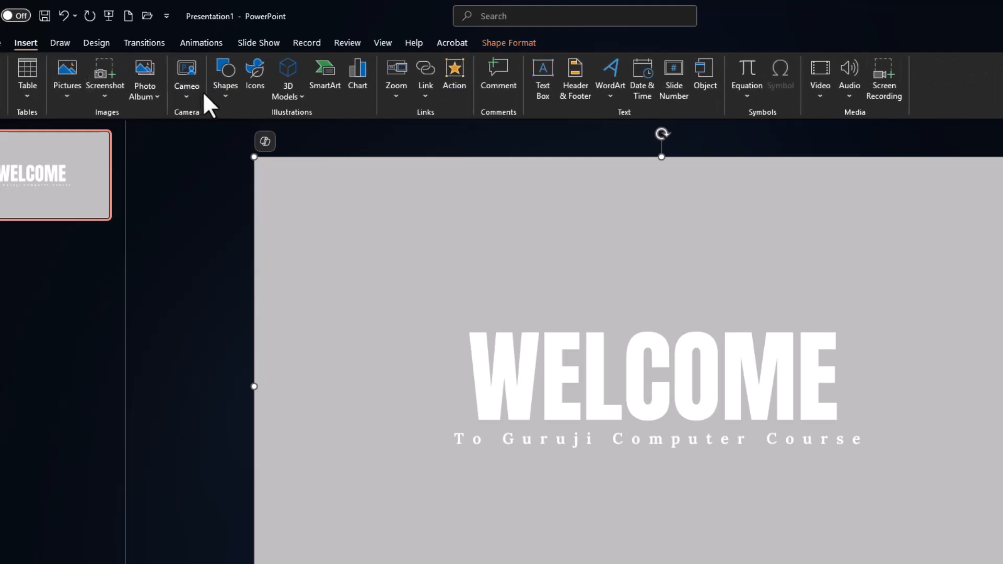
{"action": "left_click", "coordinate": [68, 69]}
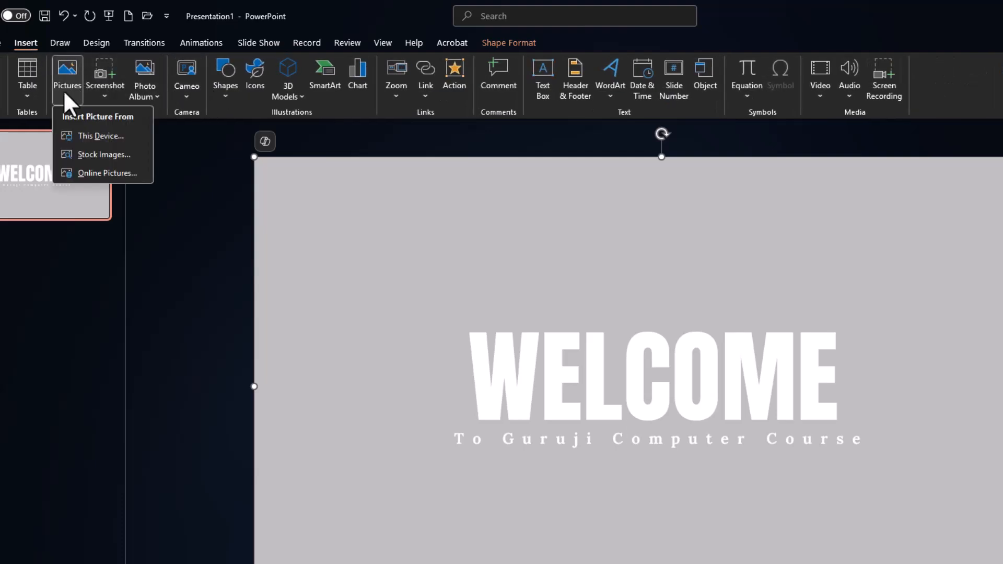
{"action": "left_click", "coordinate": [103, 138]}
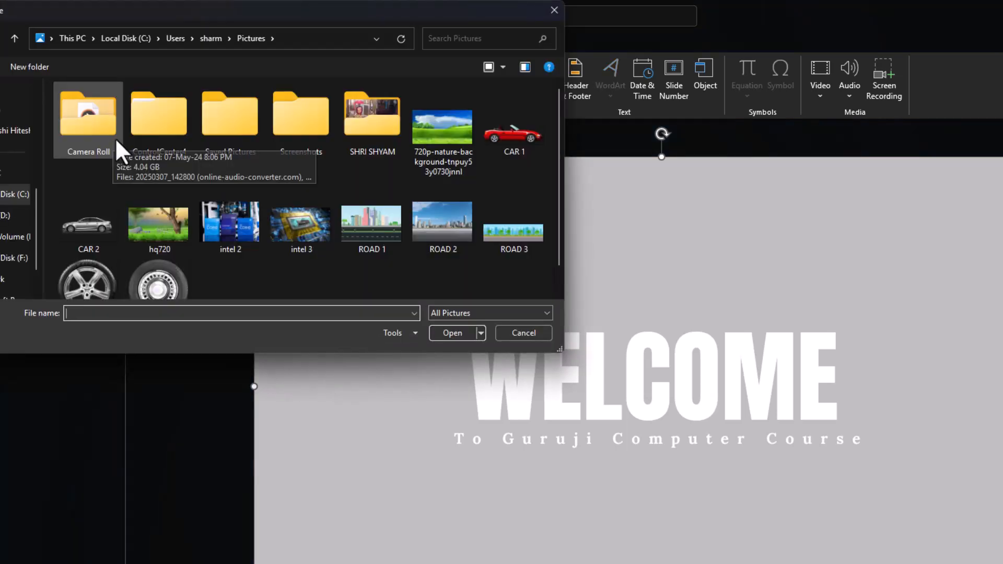
{"action": "left_click", "coordinate": [437, 134]}
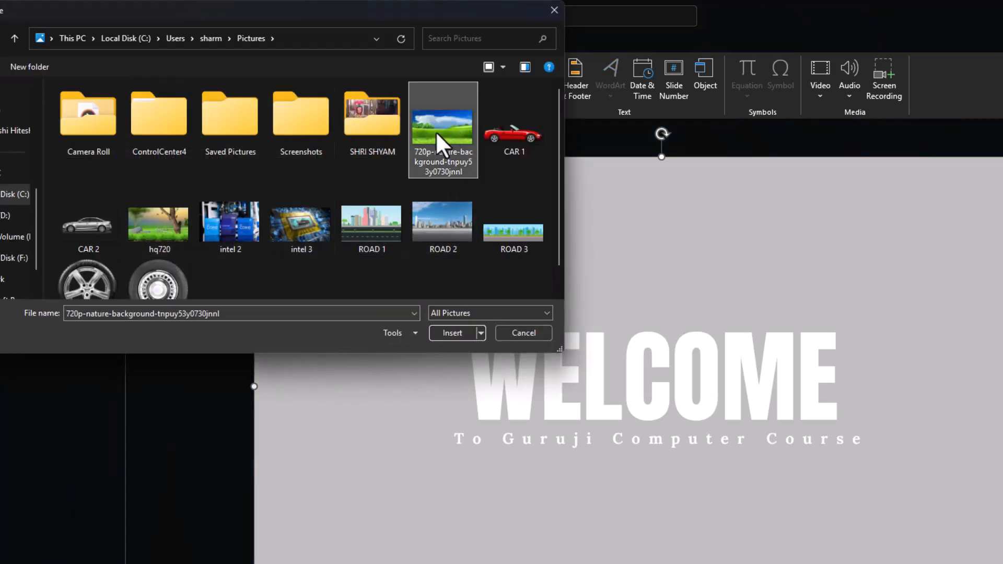
{"action": "left_click", "coordinate": [453, 334]}
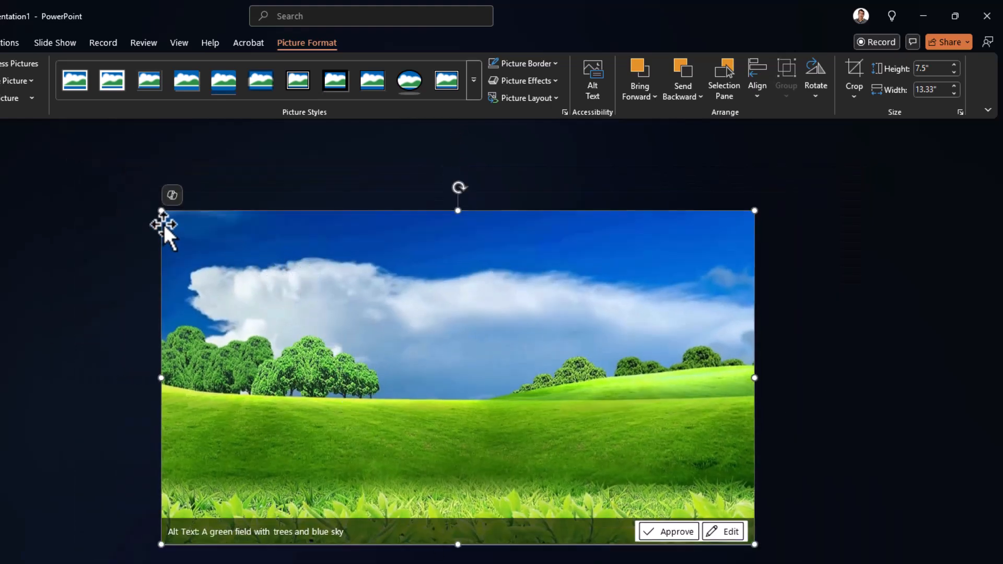
Step: Shrink the landscape picture from its upper-left corner to about 11.48 by 6.46 inches and crop it to a 16:9 aspect ratio
{"action": "left_click_drag", "start_coordinate": [161, 211], "coordinate": [243, 281]}
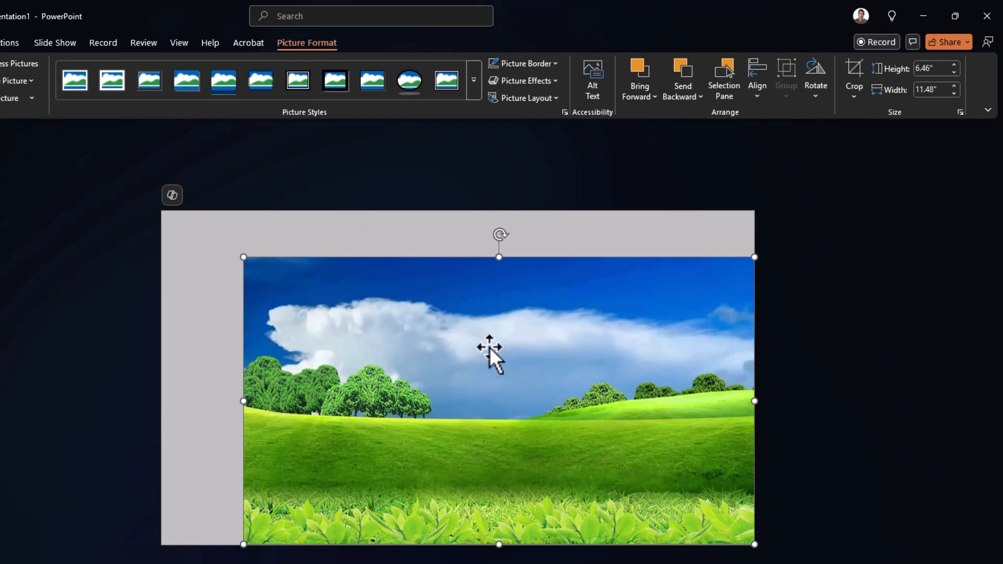
{"action": "left_click", "coordinate": [850, 98]}
{"action": "mouse_move", "coordinate": [887, 160]}
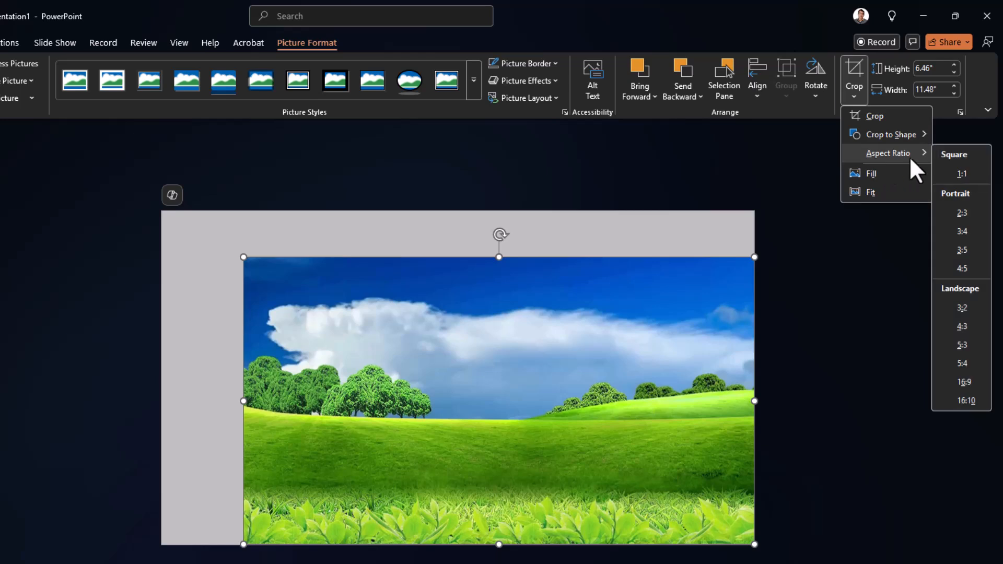
{"action": "left_click", "coordinate": [962, 387]}
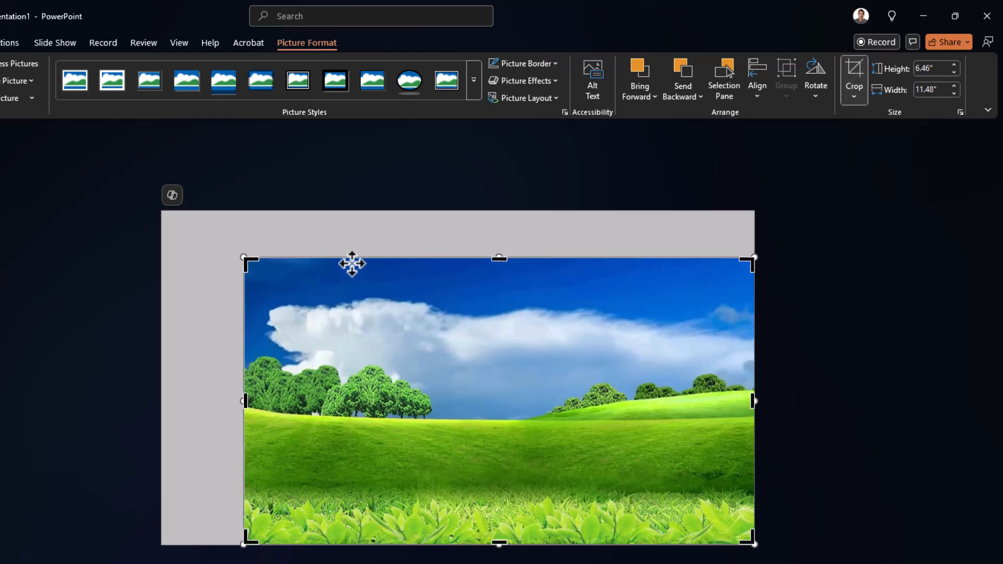
{"action": "left_click", "coordinate": [352, 231]}
{"action": "left_click", "coordinate": [306, 297]}
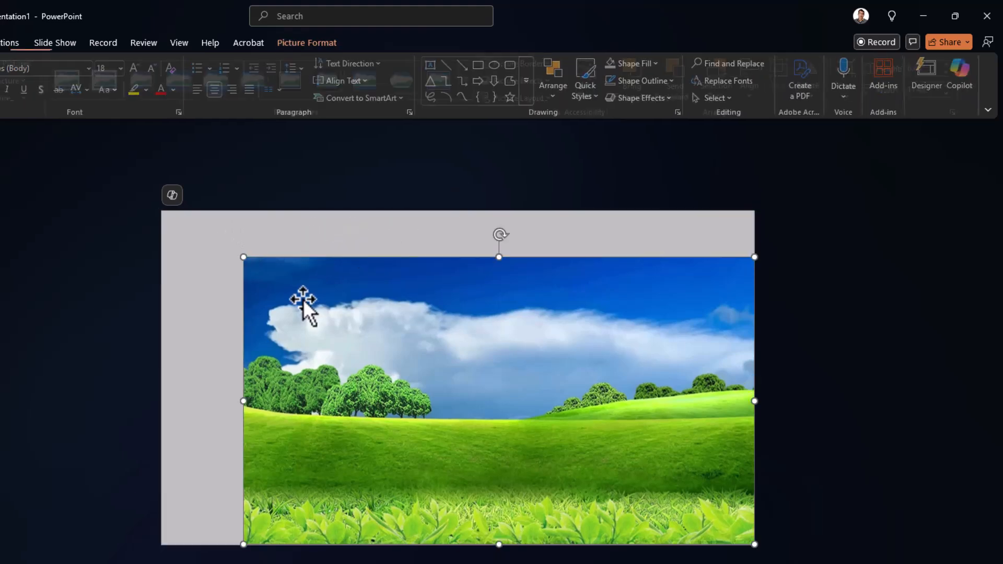
Step: Enlarge the landscape picture to cover the full slide at 13.33 by 7.5 inches and send it to the back
{"action": "left_click_drag", "start_coordinate": [243, 256], "coordinate": [163, 219]}
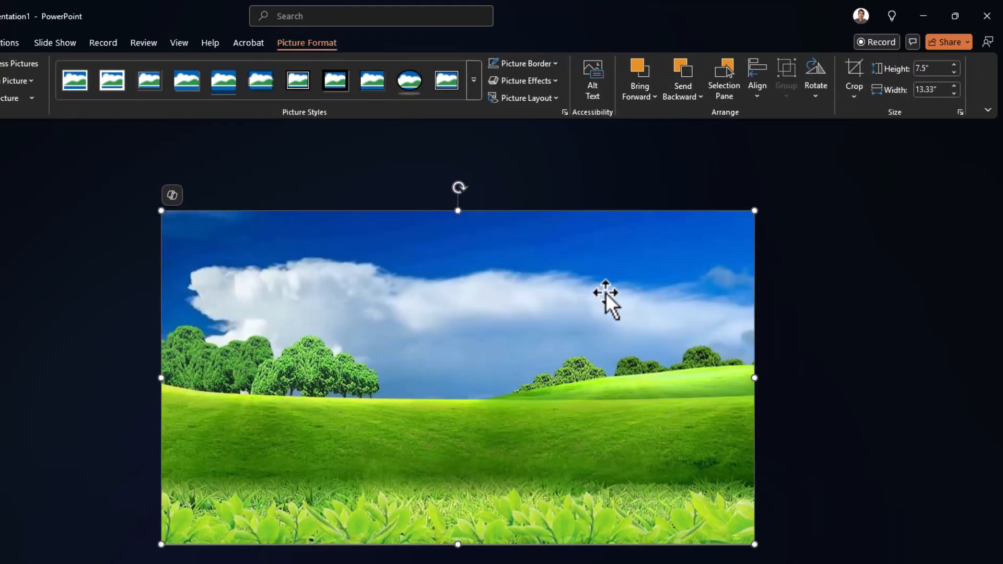
{"action": "right_click", "coordinate": [576, 266]}
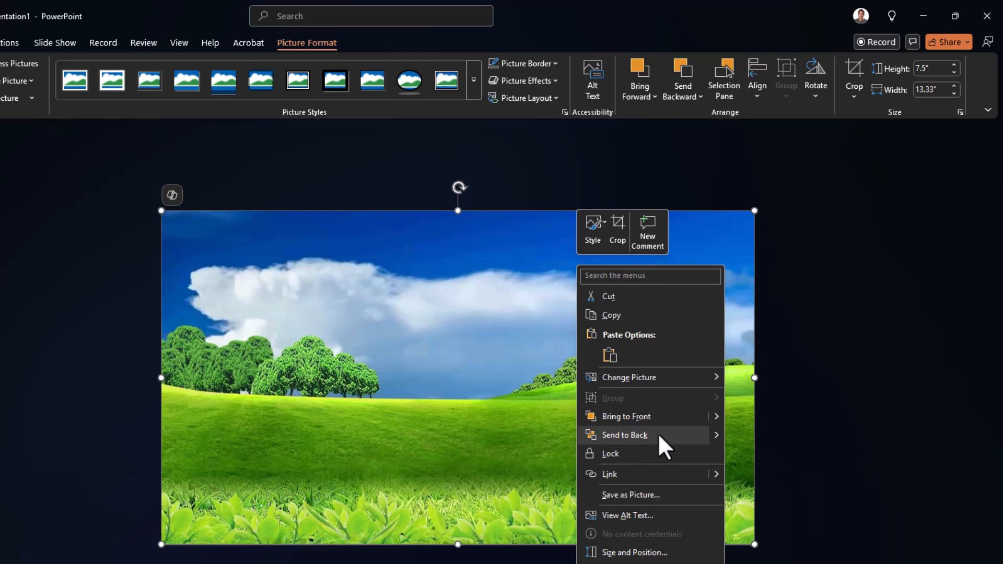
{"action": "left_click", "coordinate": [631, 437]}
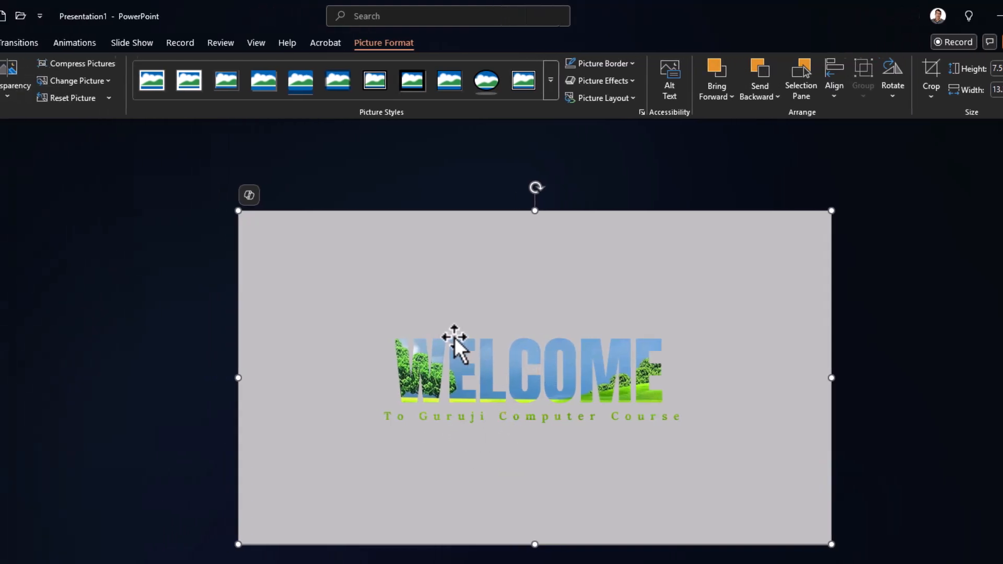
Step: Insert the picture hq720 from this device's Pictures folder
{"action": "left_click", "coordinate": [5, 43]}
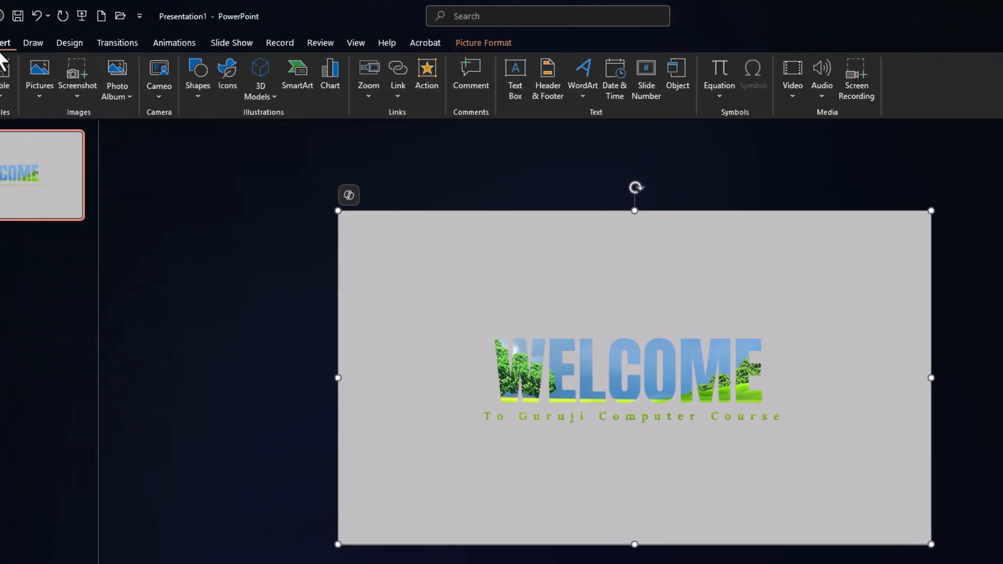
{"action": "left_click", "coordinate": [47, 83]}
{"action": "left_click", "coordinate": [59, 137]}
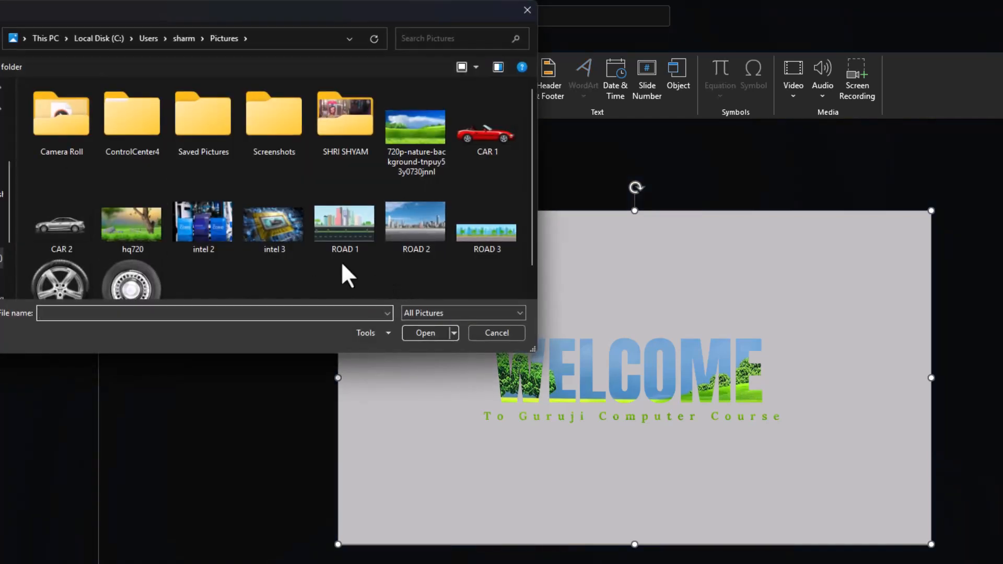
{"action": "double_click", "coordinate": [140, 222]}
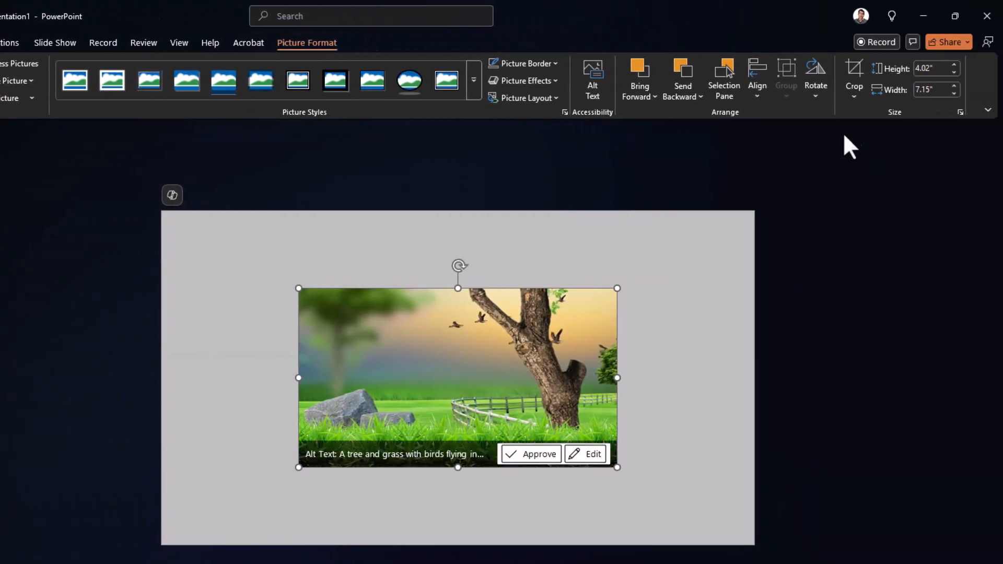
Step: Crop the tree picture to a 16:9 aspect ratio and enlarge it to cover the full slide at 13.33 by 7.5 inches
{"action": "left_click", "coordinate": [854, 96]}
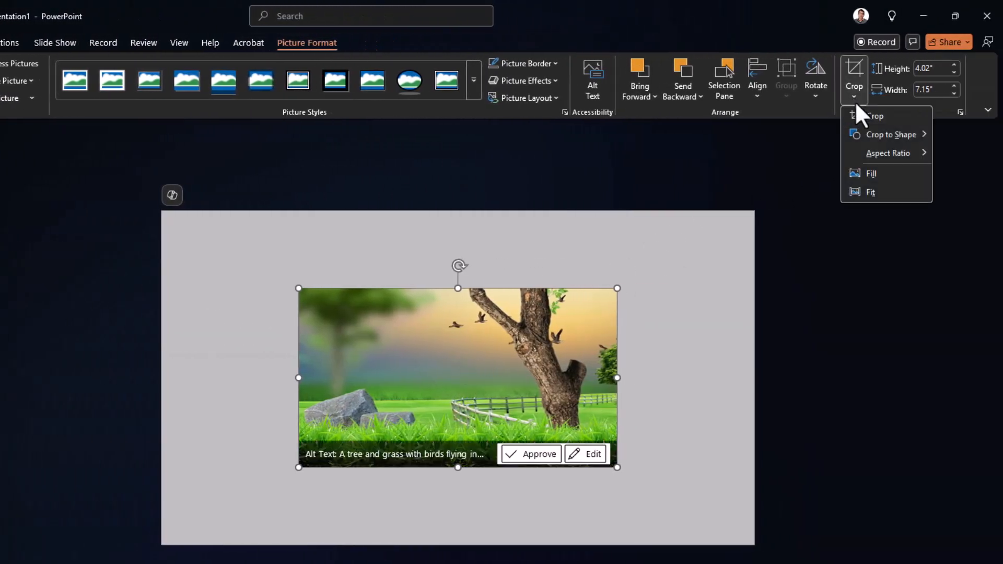
{"action": "mouse_move", "coordinate": [870, 153]}
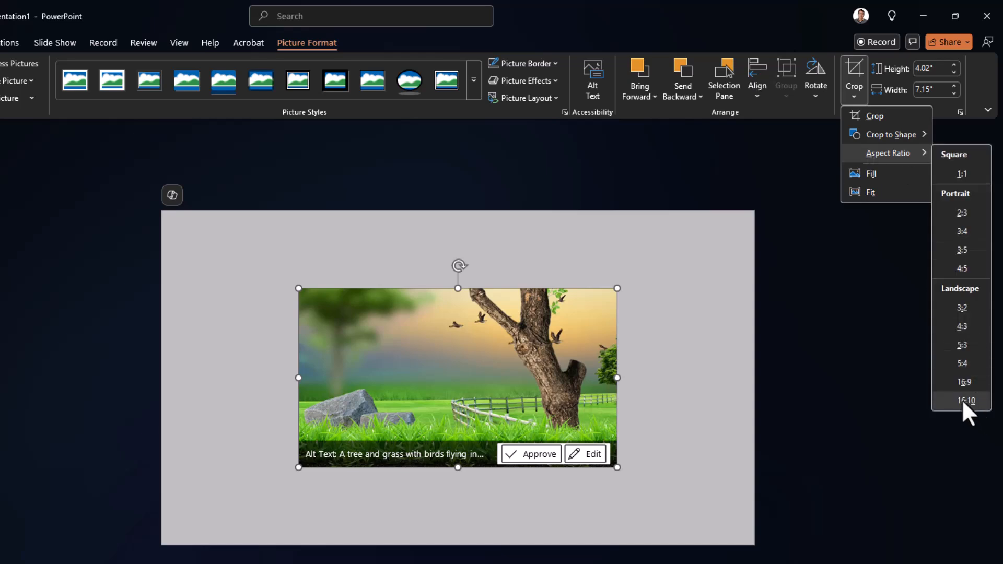
{"action": "left_click", "coordinate": [960, 386]}
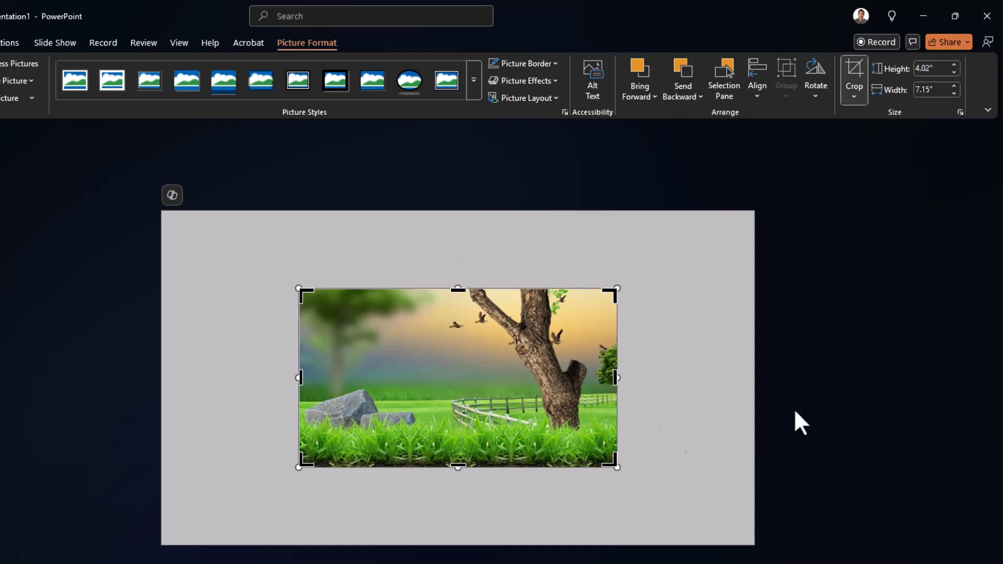
{"action": "left_click", "coordinate": [675, 368]}
{"action": "left_click", "coordinate": [573, 344]}
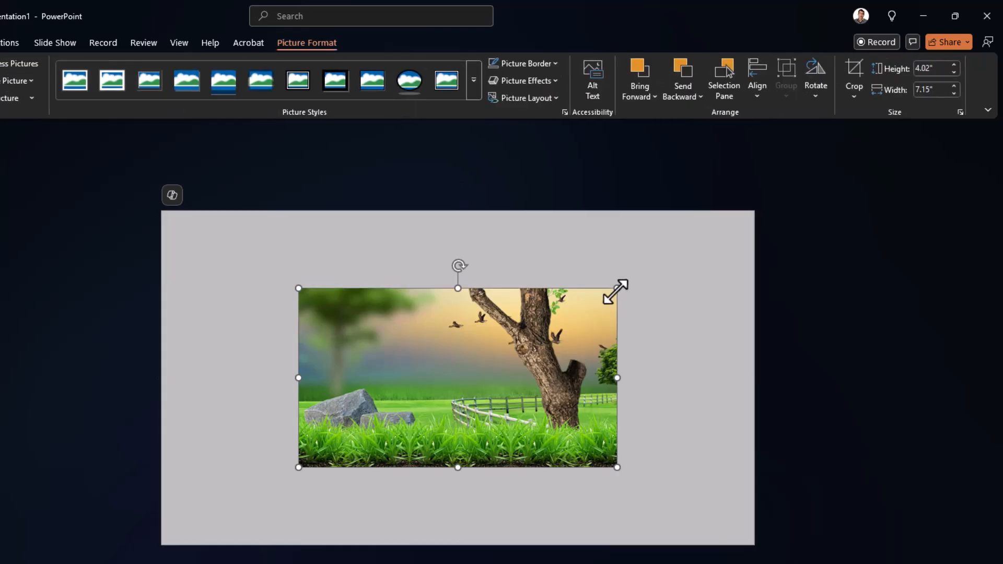
{"action": "left_click_drag", "start_coordinate": [619, 287], "coordinate": [754, 210]}
{"action": "left_click_drag", "start_coordinate": [299, 467], "coordinate": [174, 545]}
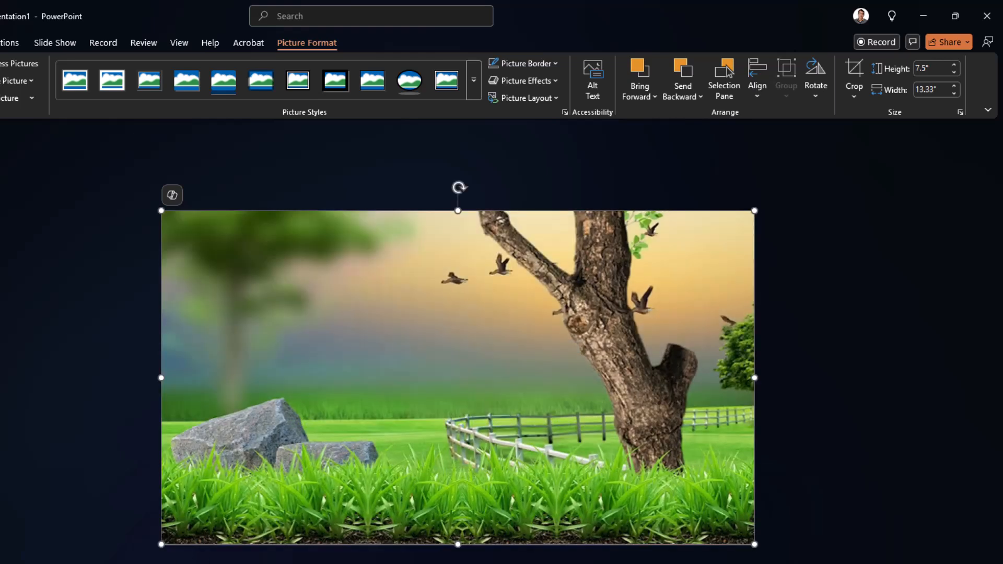
Step: Move the full-size tree picture off the slide, just beyond its left edge
{"action": "scroll", "coordinate": [458, 378], "scroll_direction": "down", "scroll_amount": 2}
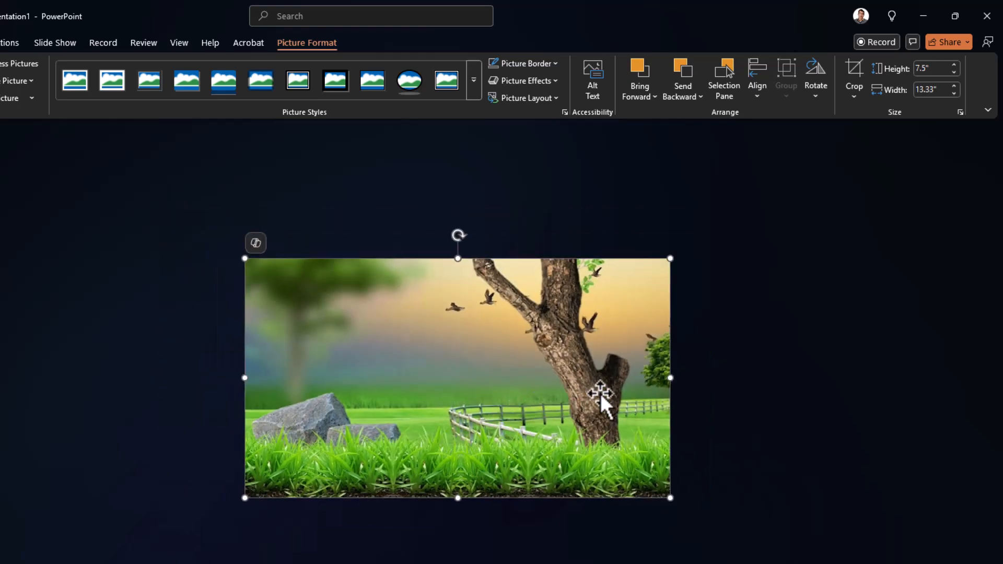
{"action": "left_click_drag", "start_coordinate": [606, 398], "coordinate": [163, 391]}
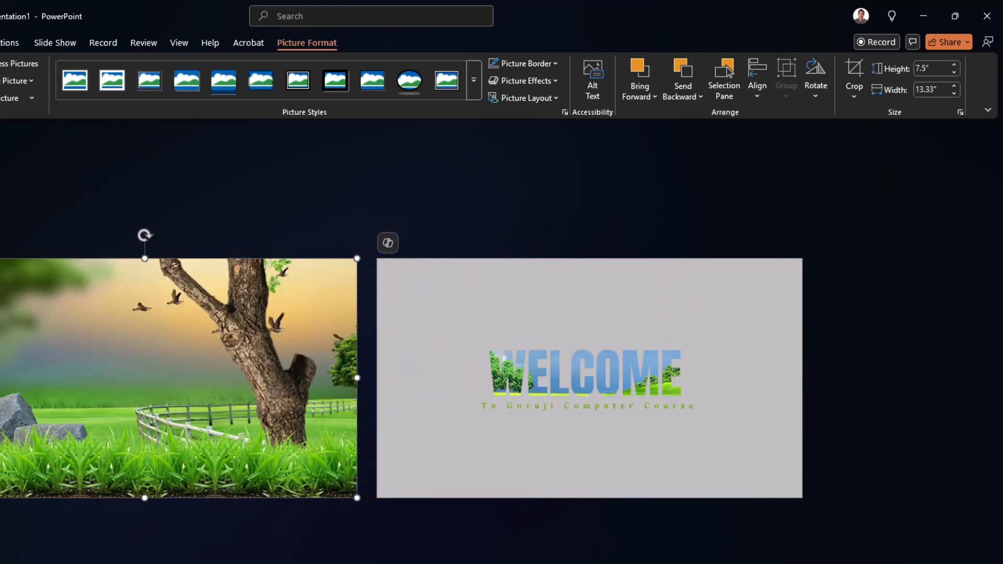
{"action": "scroll", "coordinate": [274, 377], "scroll_direction": "down", "scroll_amount": 3}
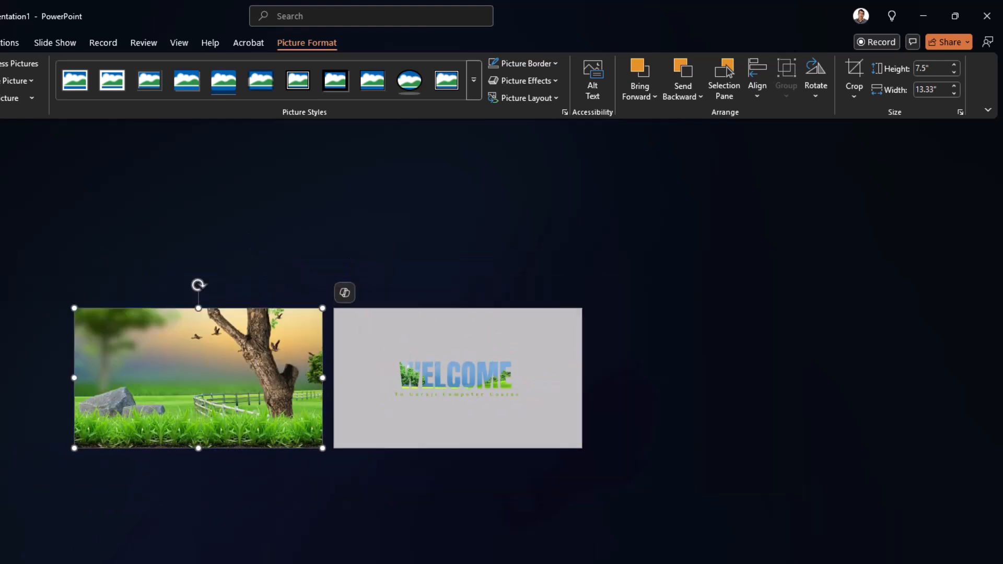
{"action": "scroll", "coordinate": [328, 378], "scroll_direction": "up", "scroll_amount": 3}
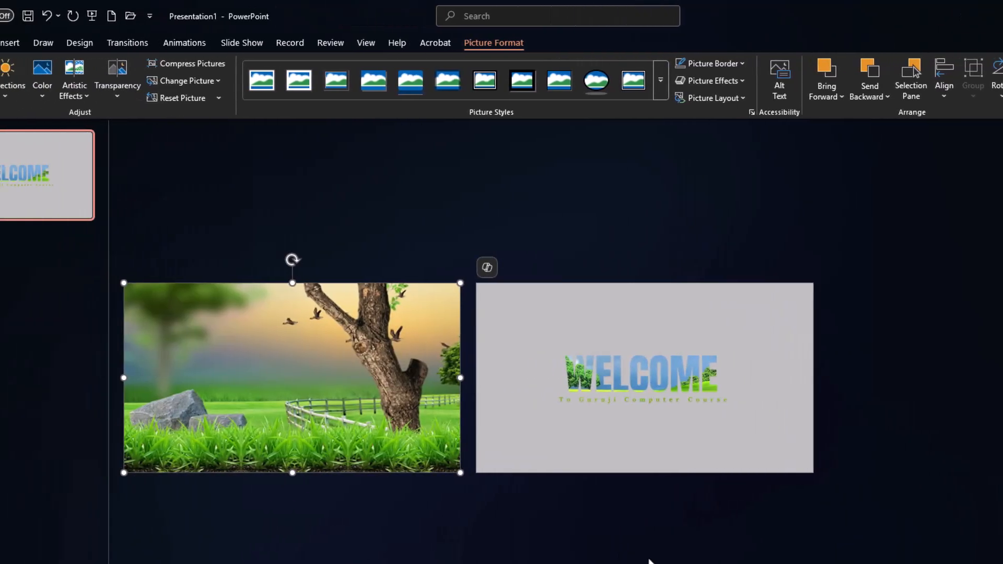
Step: Draw a thin vertical rectangle just left of the WELCOME text, slightly taller than the heading and subtitle together
{"action": "left_click", "coordinate": [11, 44]}
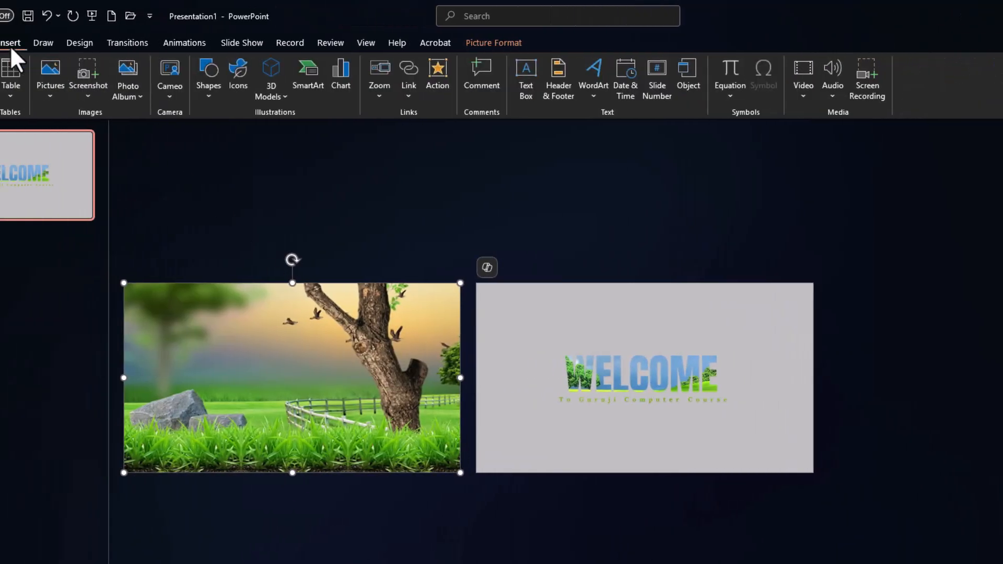
{"action": "left_click", "coordinate": [211, 92]}
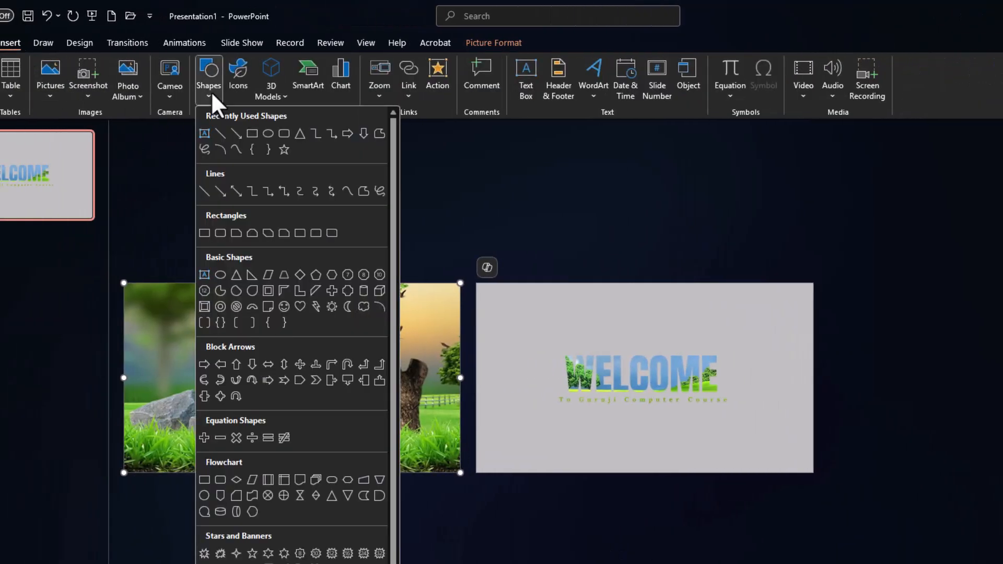
{"action": "left_click", "coordinate": [252, 134]}
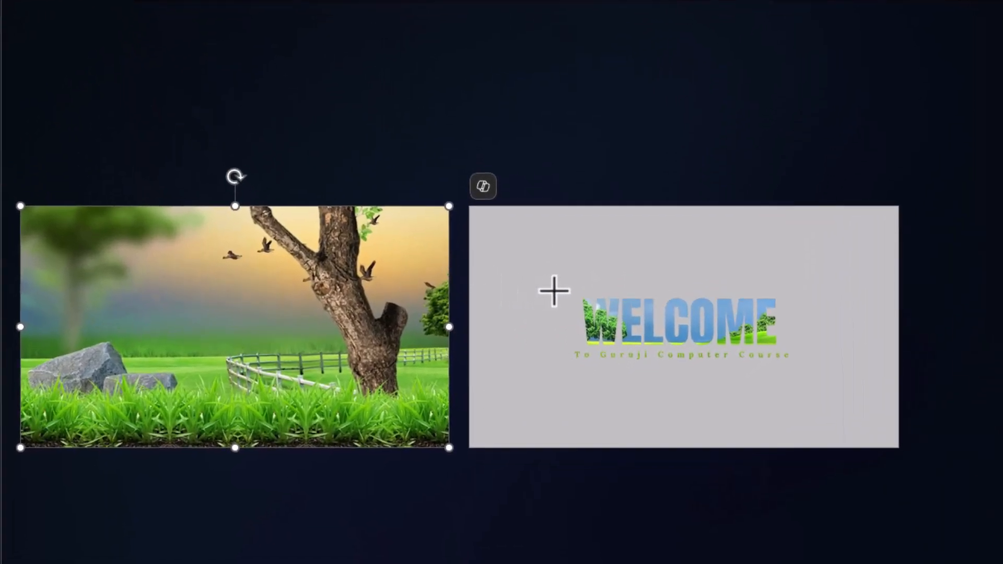
{"action": "left_click_drag", "start_coordinate": [553, 291], "coordinate": [557, 367]}
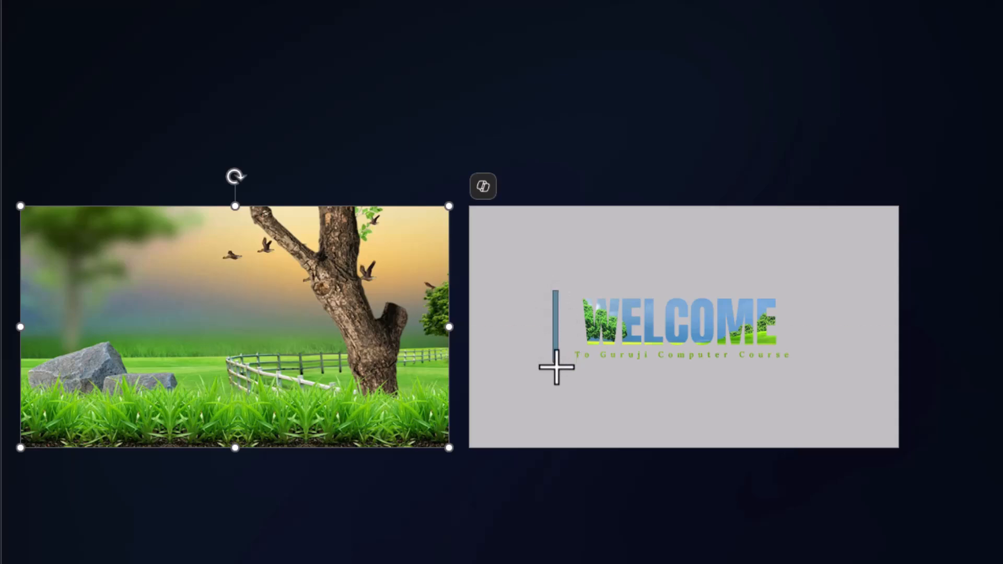
{"action": "left_click_drag", "start_coordinate": [556, 368], "coordinate": [556, 368]}
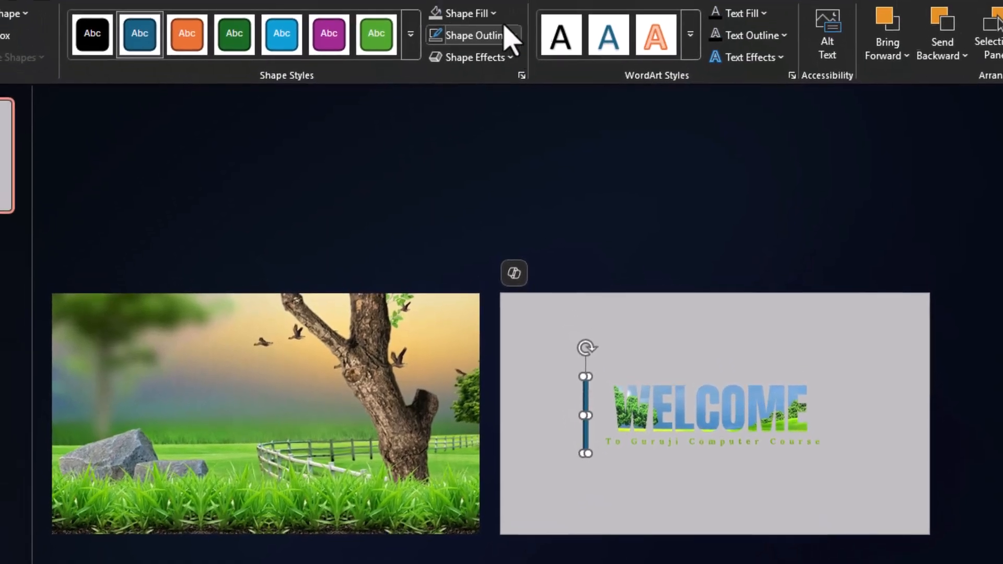
Step: Fill the thin vertical bar with standard red and remove its outline
{"action": "left_click", "coordinate": [494, 17]}
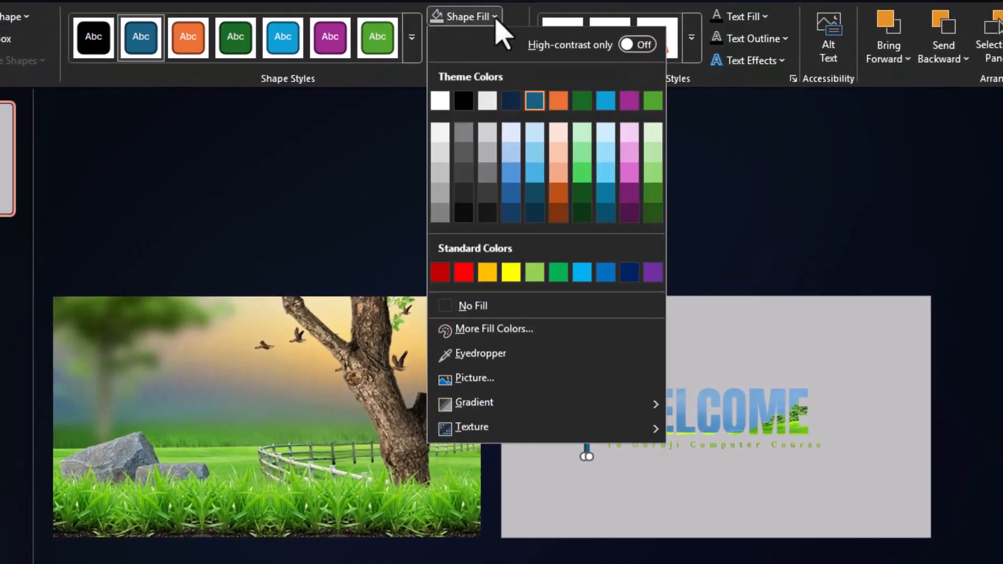
{"action": "left_click", "coordinate": [464, 273]}
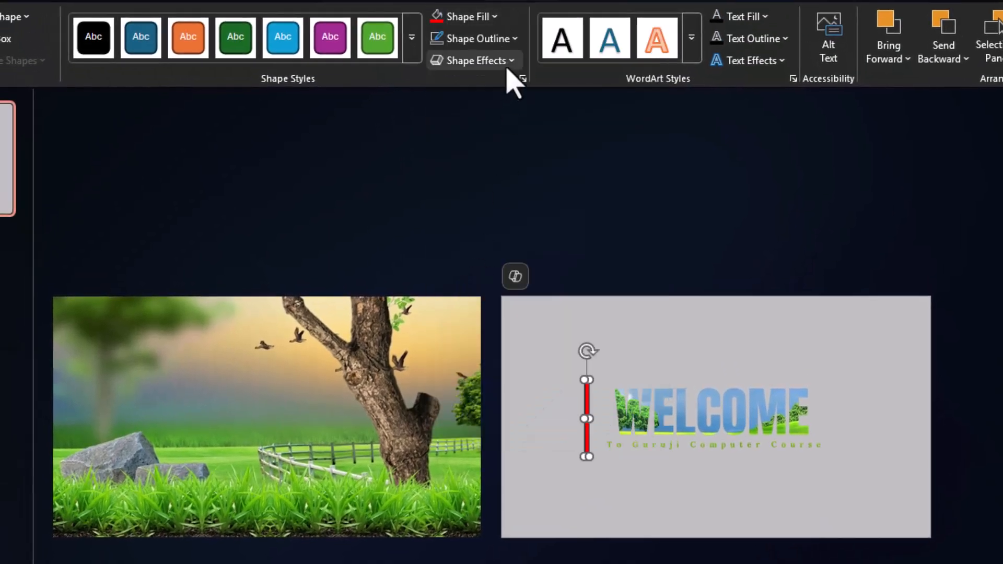
{"action": "left_click", "coordinate": [516, 40]}
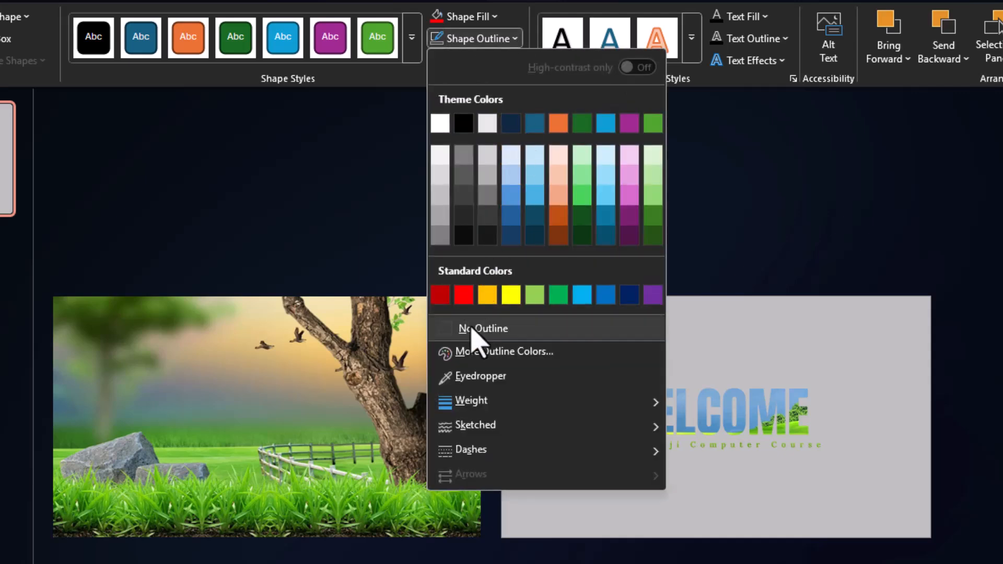
{"action": "left_click", "coordinate": [476, 331]}
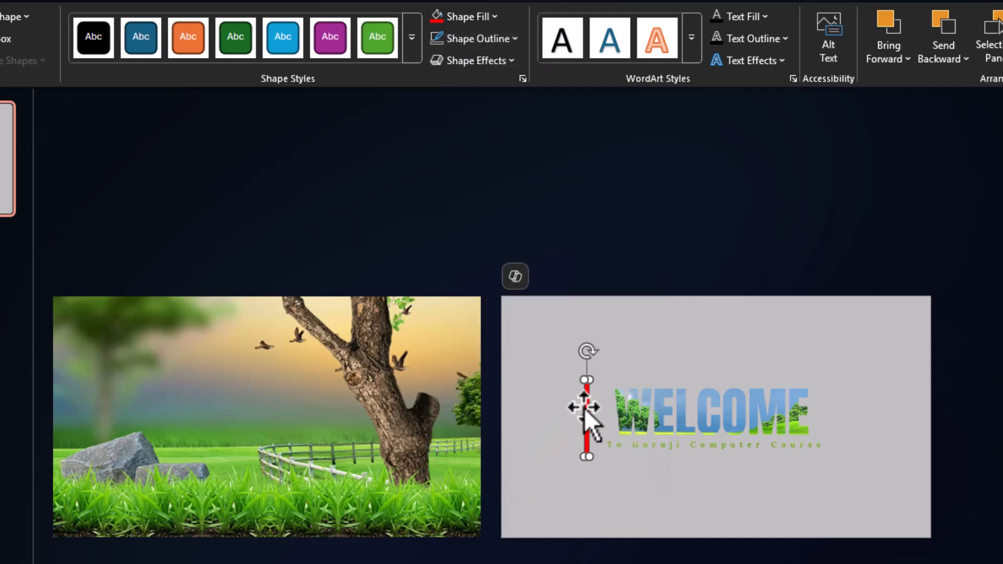
Step: Move the red bar onto the tree picture's right edge and add a Lines motion path directed right to both objects
{"action": "left_click_drag", "start_coordinate": [588, 412], "coordinate": [483, 411]}
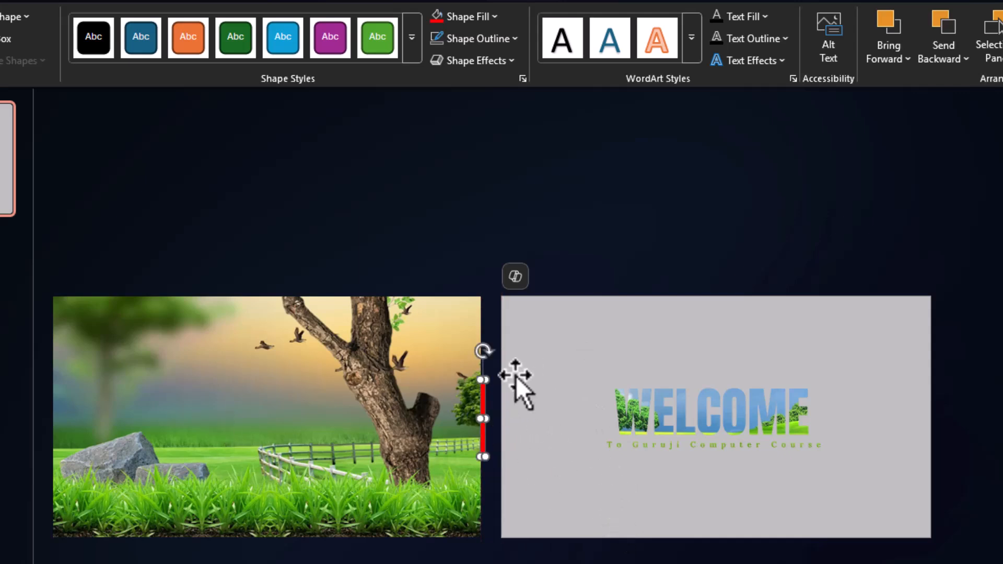
{"action": "left_click", "coordinate": [413, 392], "text": "shift"}
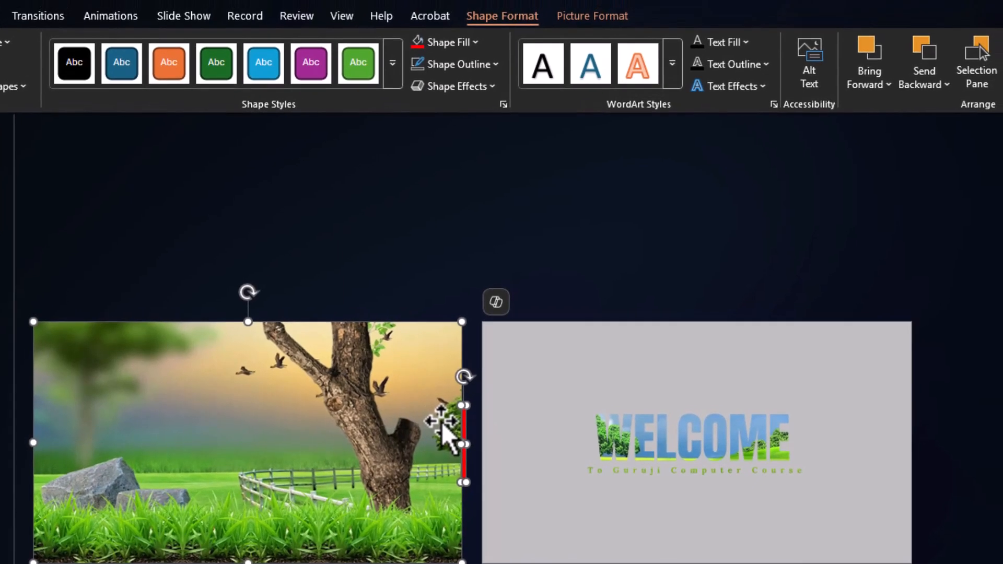
{"action": "left_click", "coordinate": [110, 16]}
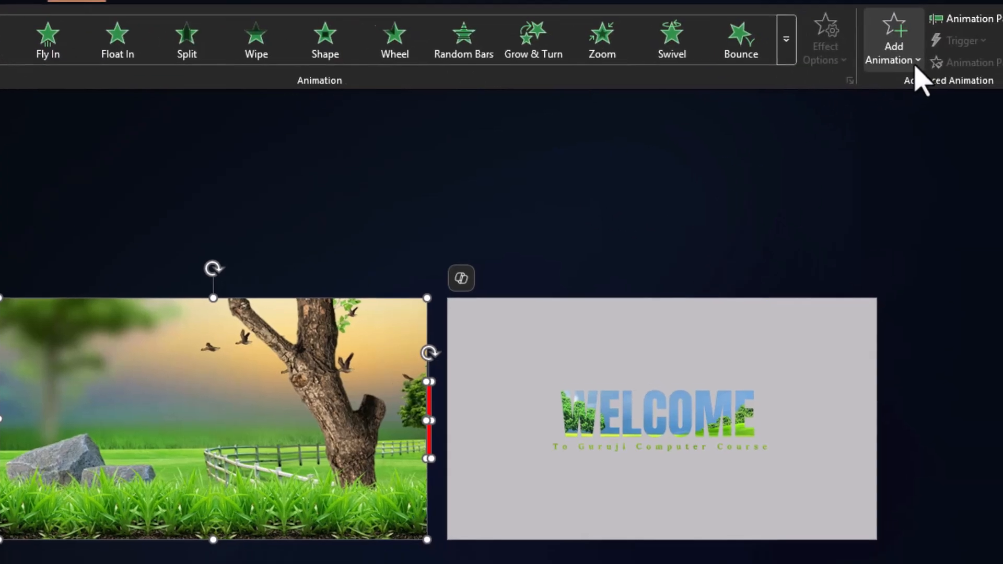
{"action": "left_click", "coordinate": [929, 76]}
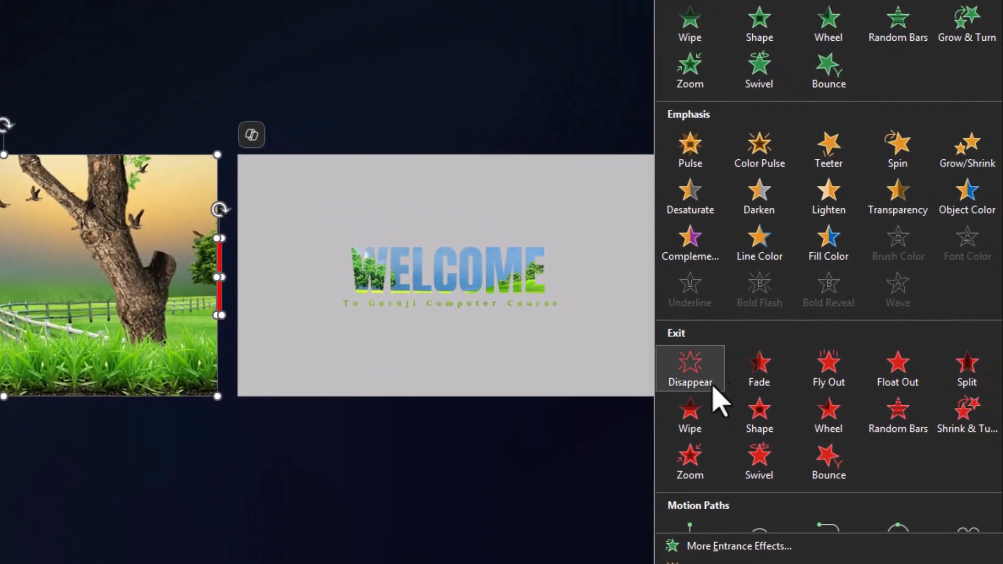
{"action": "scroll", "coordinate": [697, 528], "scroll_direction": "down", "scroll_amount": 2}
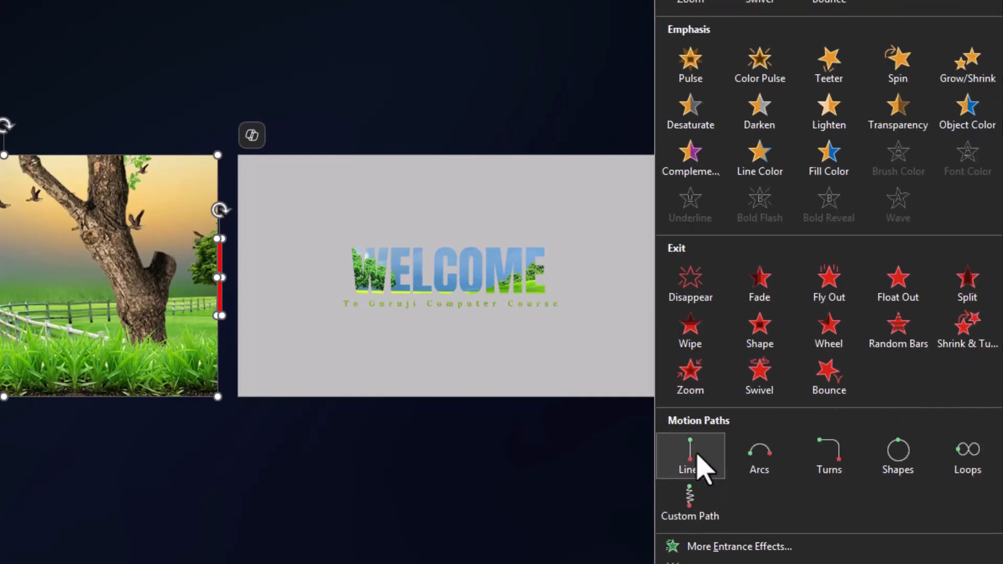
{"action": "left_click", "coordinate": [699, 467]}
{"action": "left_click", "coordinate": [757, 90]}
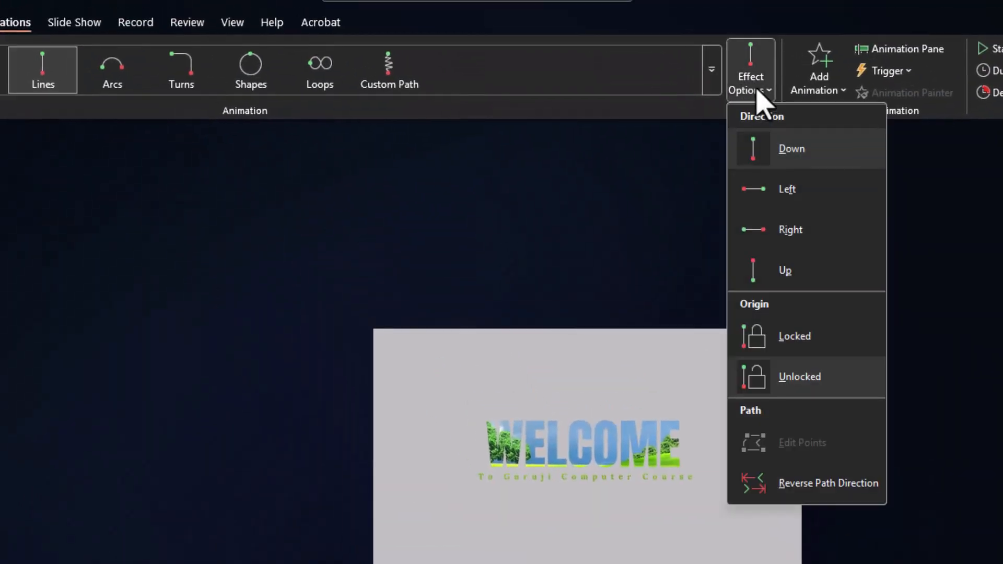
{"action": "left_click", "coordinate": [768, 237]}
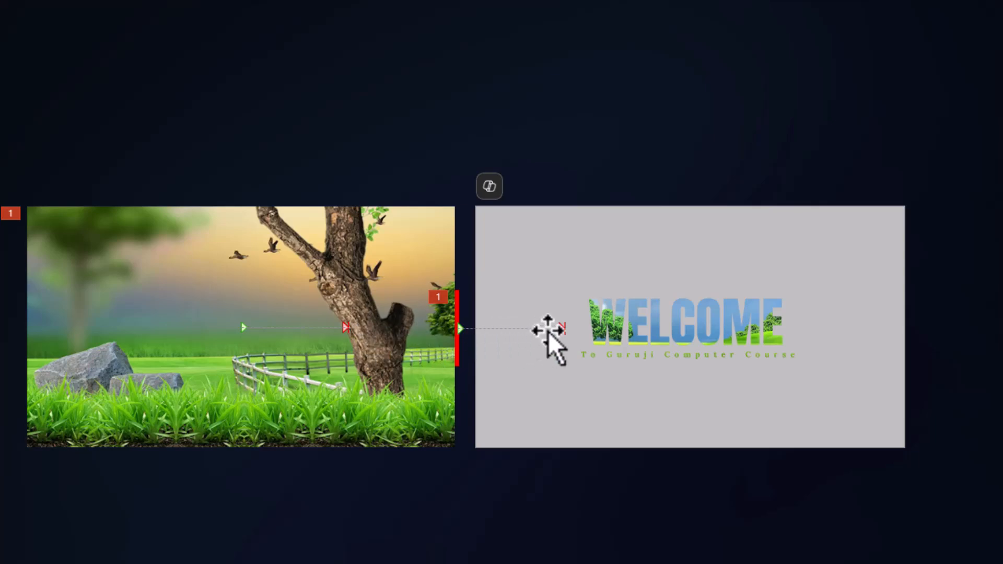
Step: Extend the motion paths so the red bar ends near the slide's right edge and the tree picture ends covering the slide
{"action": "left_click", "coordinate": [564, 330]}
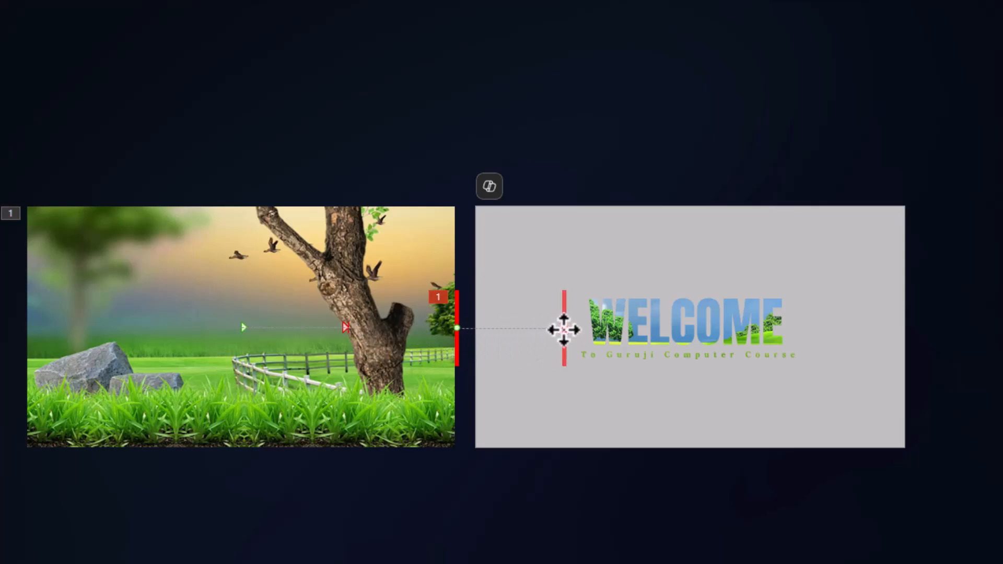
{"action": "left_click_drag", "start_coordinate": [559, 329], "coordinate": [874, 329]}
{"action": "left_click", "coordinate": [425, 398]}
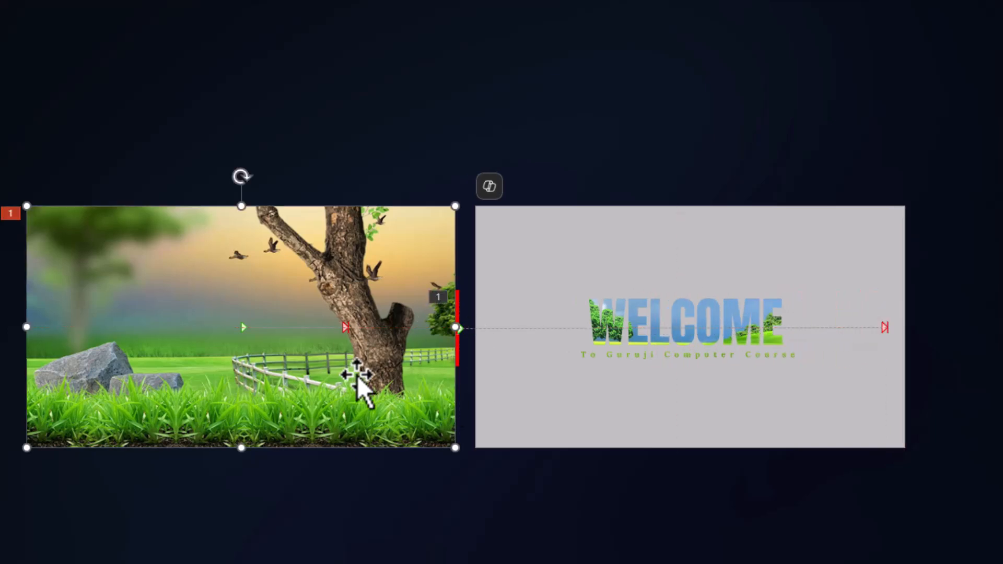
{"action": "left_click_drag", "start_coordinate": [346, 328], "coordinate": [444, 328]}
{"action": "left_click_drag", "start_coordinate": [351, 329], "coordinate": [458, 338]}
{"action": "left_click_drag", "start_coordinate": [503, 332], "coordinate": [672, 328]}
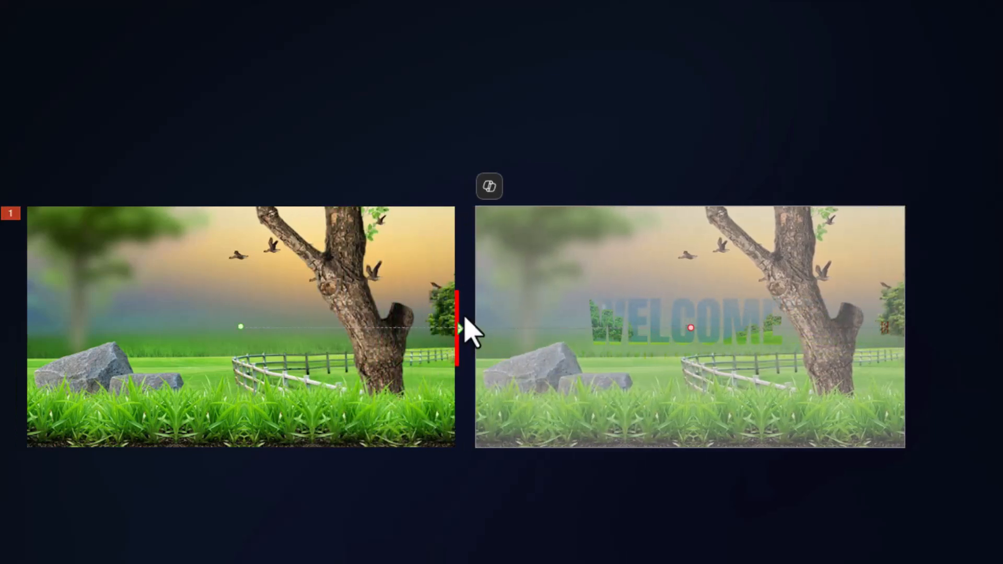
Step: Check the motion path durations of the red bar and the tree picture
{"action": "left_click", "coordinate": [444, 304]}
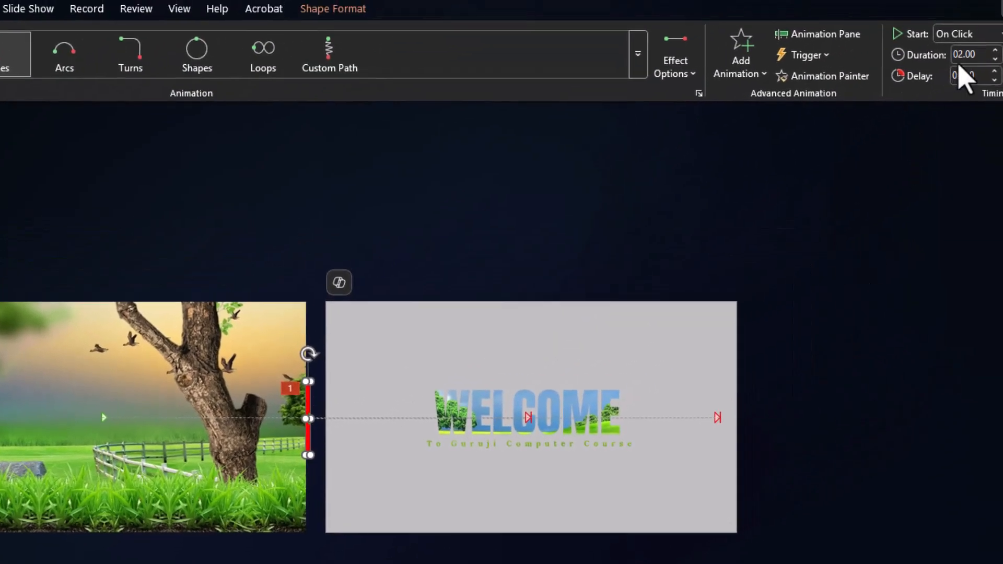
{"action": "left_click", "coordinate": [967, 57]}
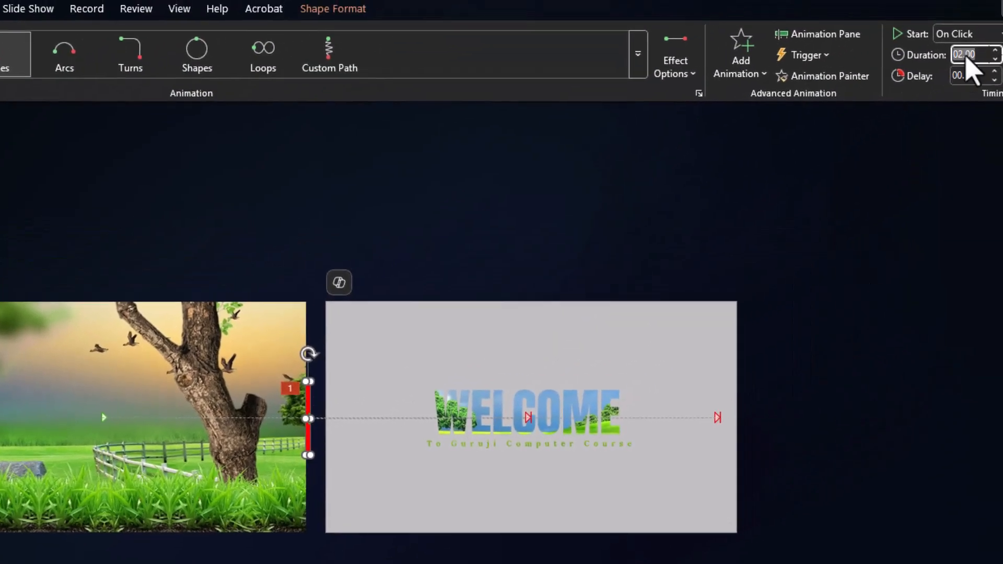
{"action": "left_click", "coordinate": [219, 350]}
{"action": "left_click", "coordinate": [973, 55]}
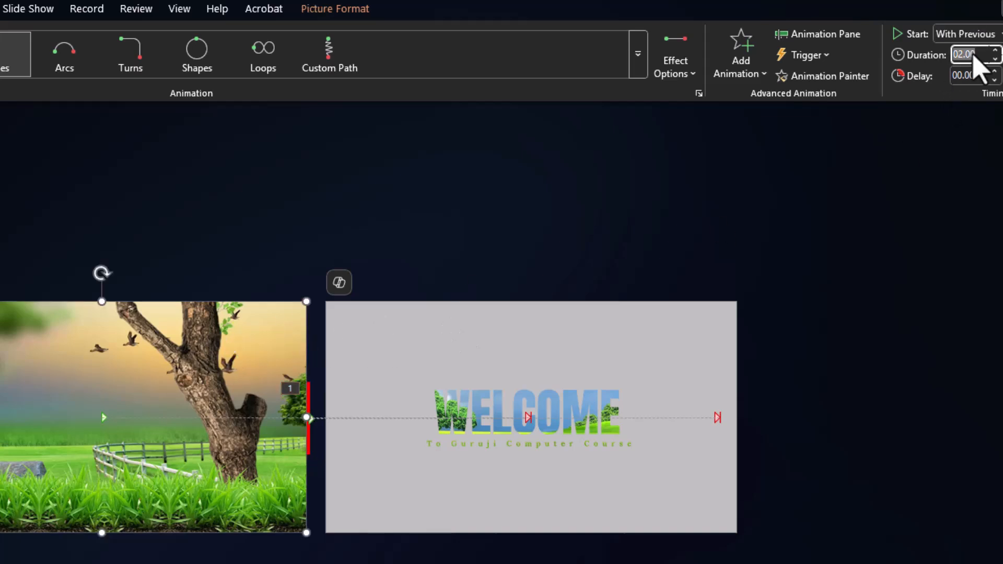
{"action": "left_click", "coordinate": [870, 372]}
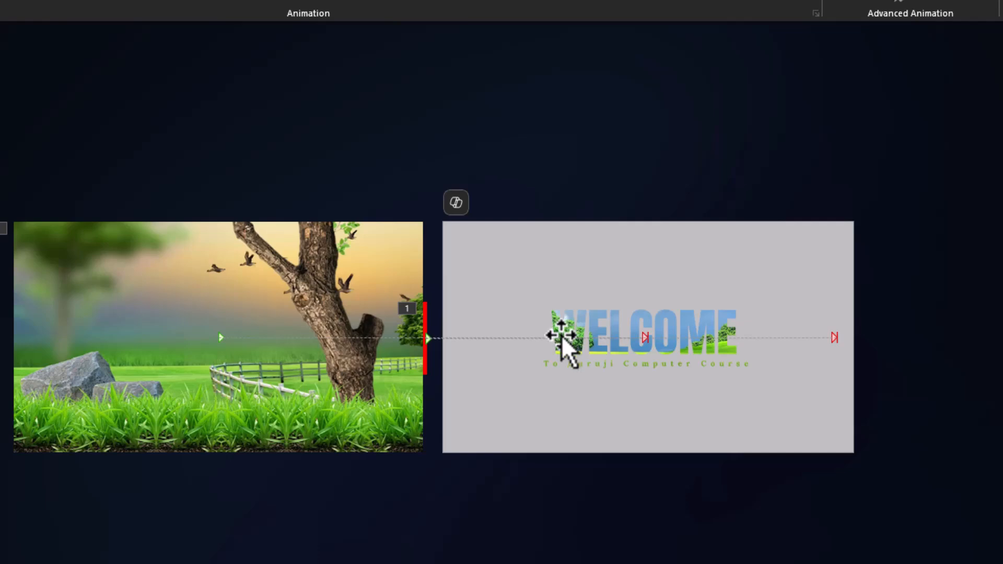
Step: Send the tree picture backward by one level
{"action": "left_click", "coordinate": [407, 273]}
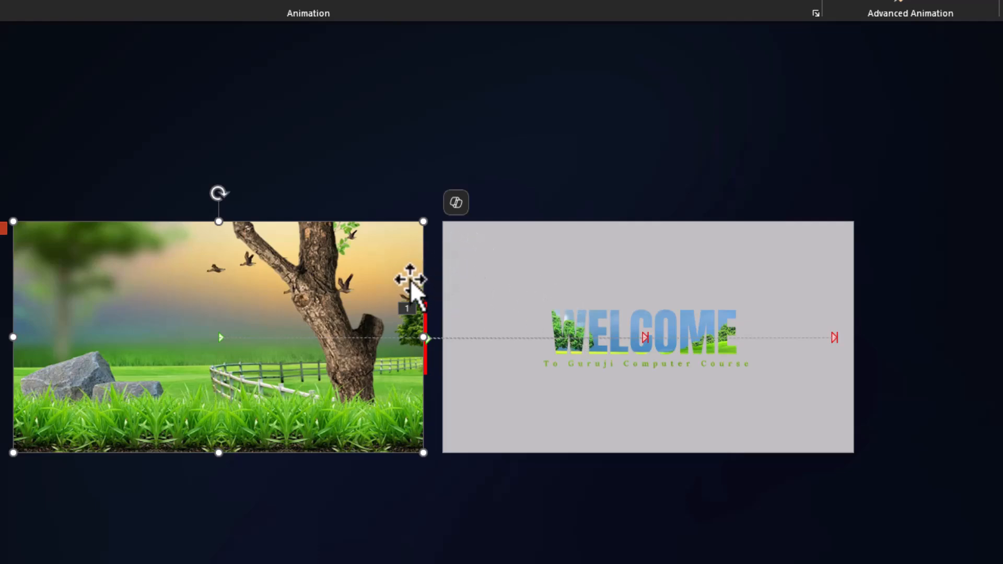
{"action": "right_click", "coordinate": [391, 266]}
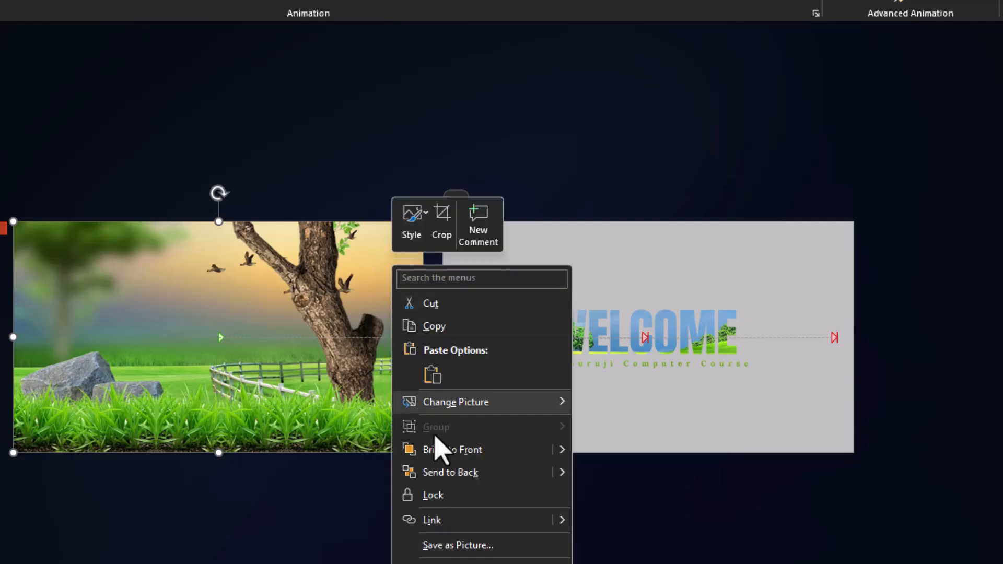
{"action": "mouse_move", "coordinate": [564, 472]}
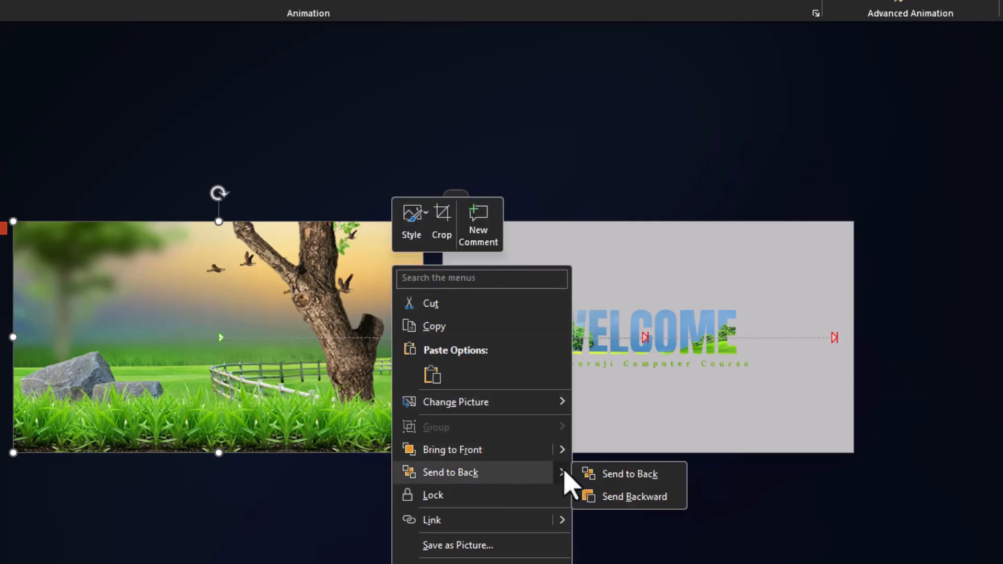
{"action": "left_click", "coordinate": [638, 505]}
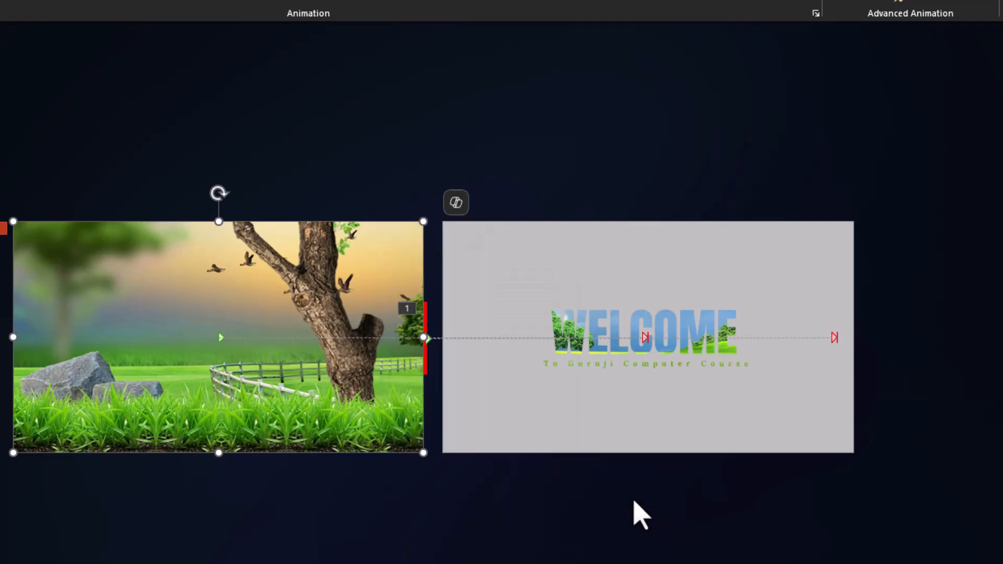
{"action": "left_click", "coordinate": [635, 503]}
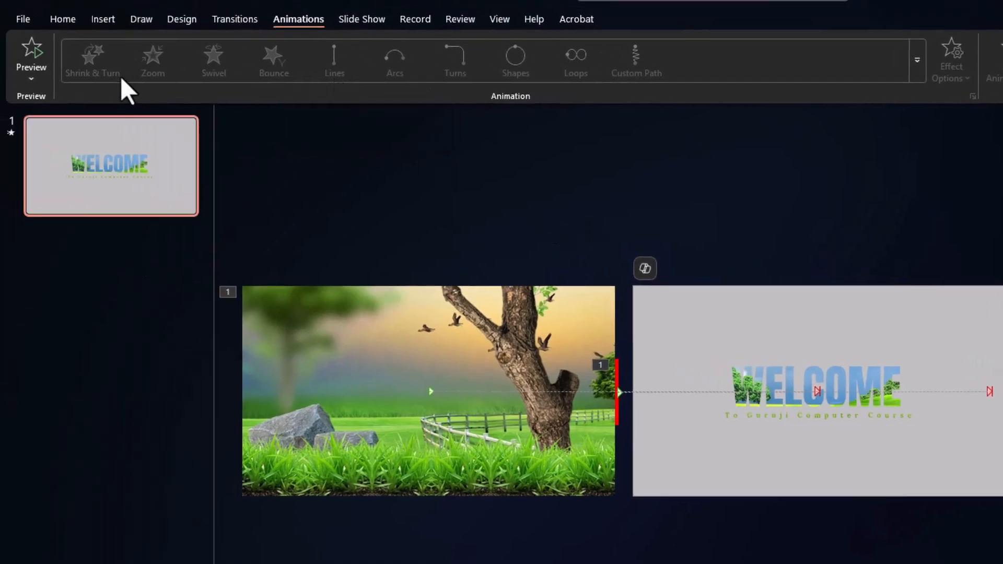
Step: Preview the slide's animations and play the slide show from the beginning
{"action": "left_click", "coordinate": [37, 54]}
{"action": "scroll", "coordinate": [818, 391], "scroll_direction": "up", "scroll_amount": 6}
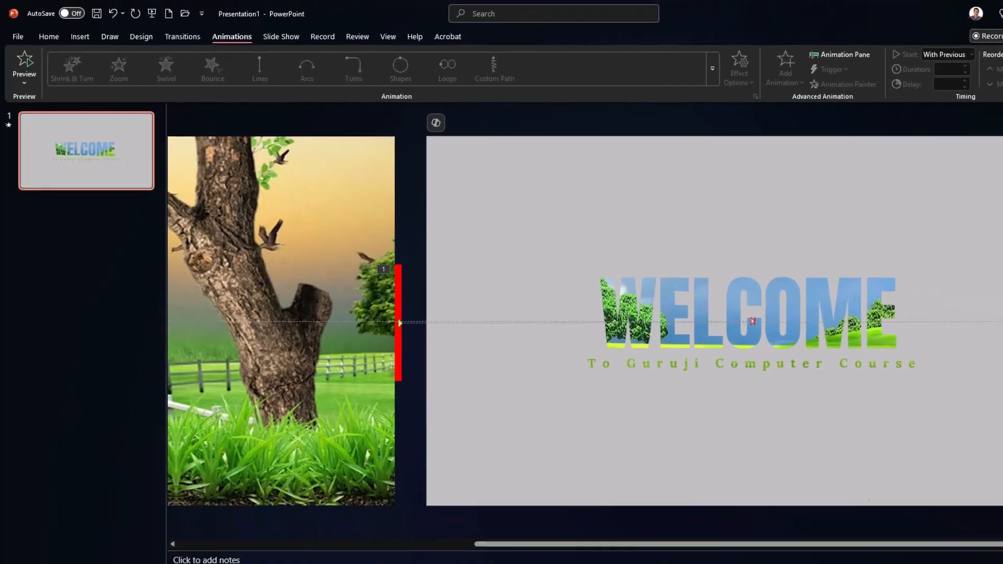
{"action": "left_click", "coordinate": [22, 58]}
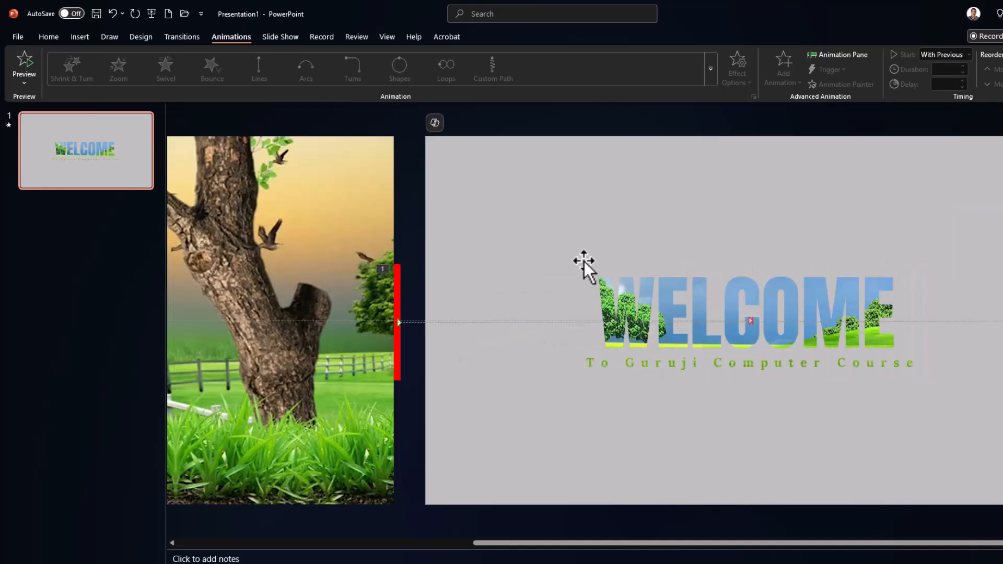
{"action": "left_click", "coordinate": [286, 40]}
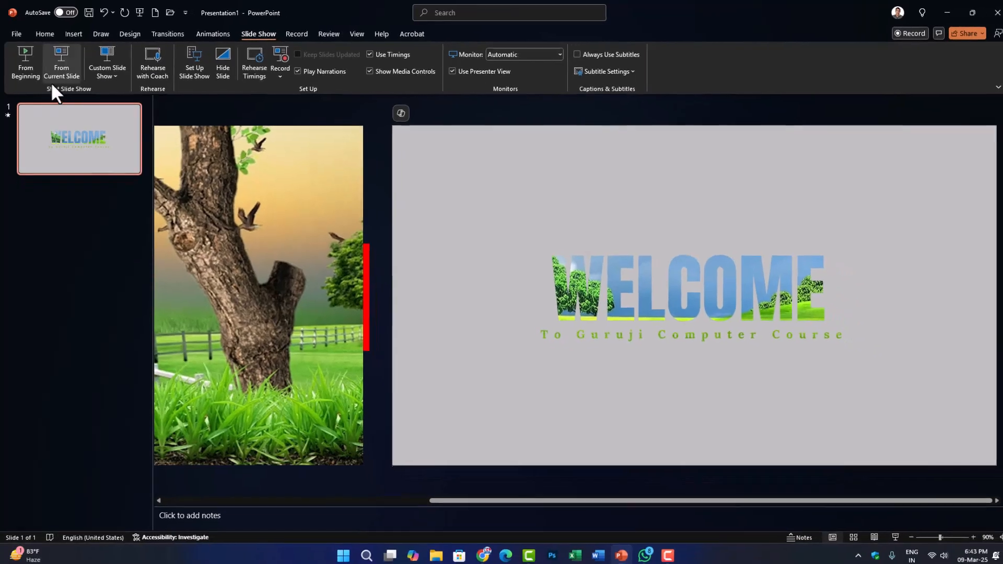
{"action": "left_click", "coordinate": [24, 53]}
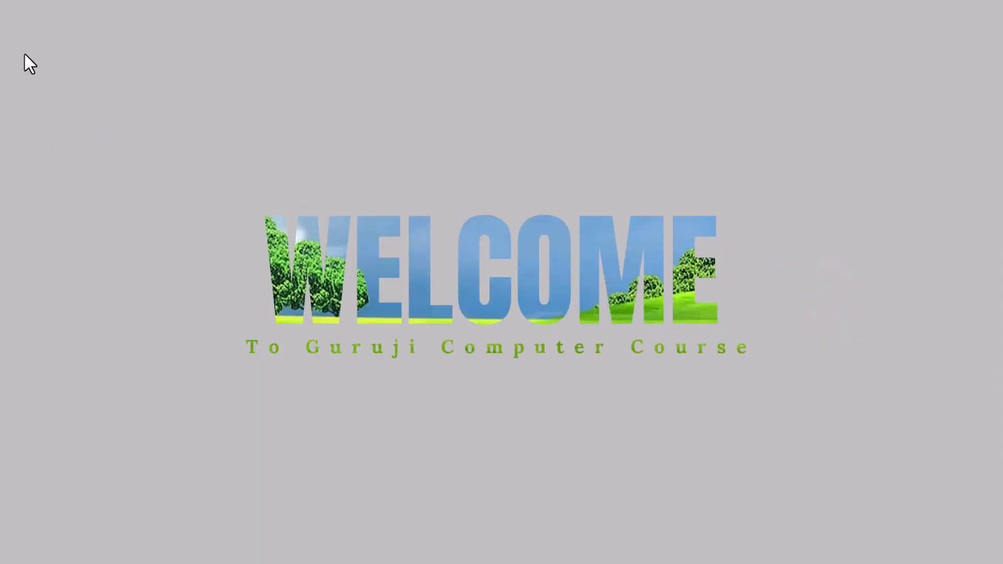